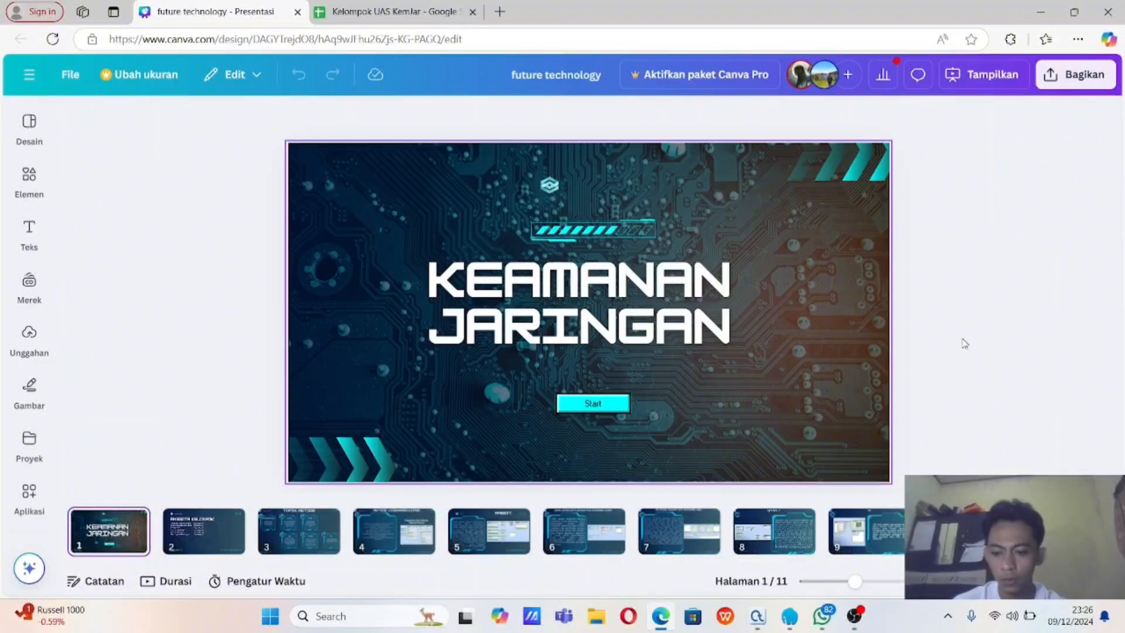
Step: Page through the presentation from the group members slide past the topic overview to the Vigenère cipher method slide
{"action": "left_click", "coordinate": [209, 543]}
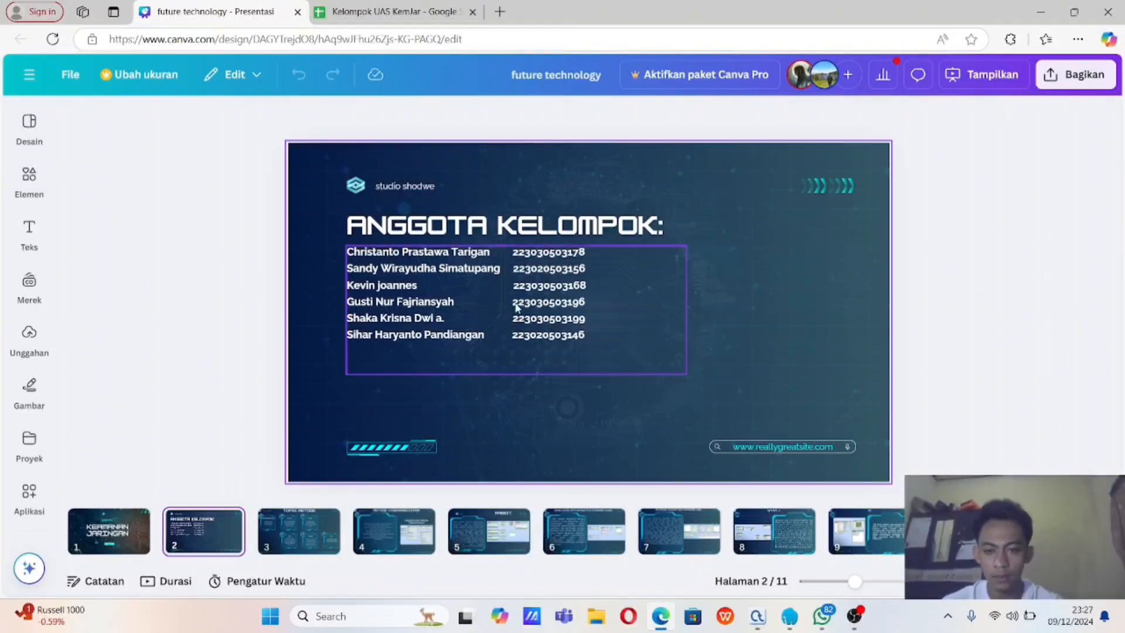
{"action": "left_click", "coordinate": [282, 539]}
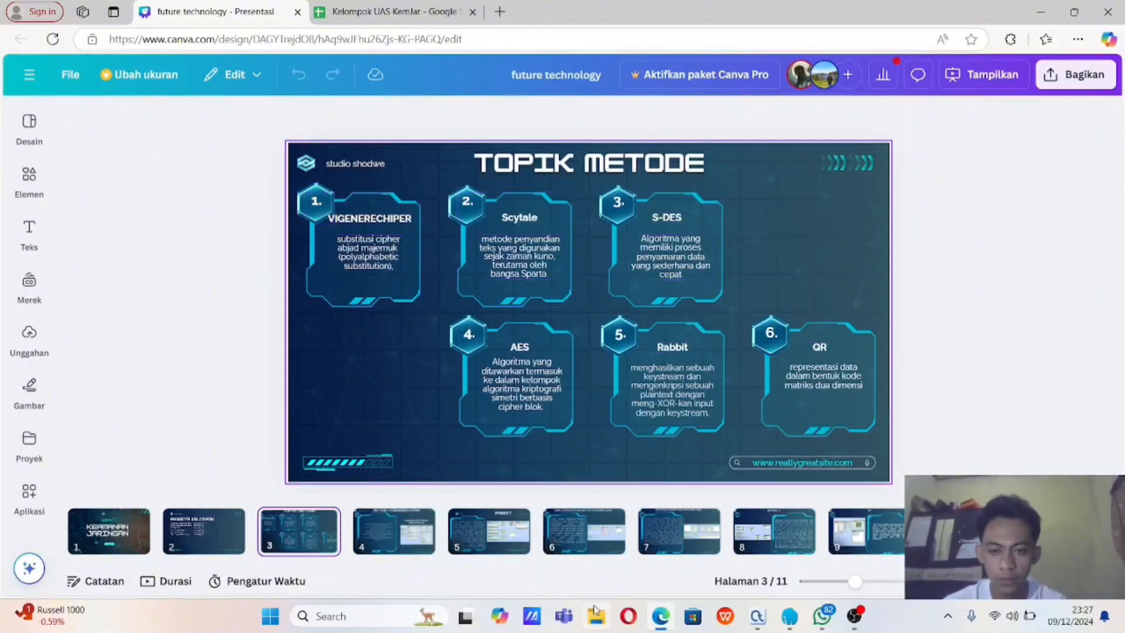
{"action": "left_click", "coordinate": [388, 531]}
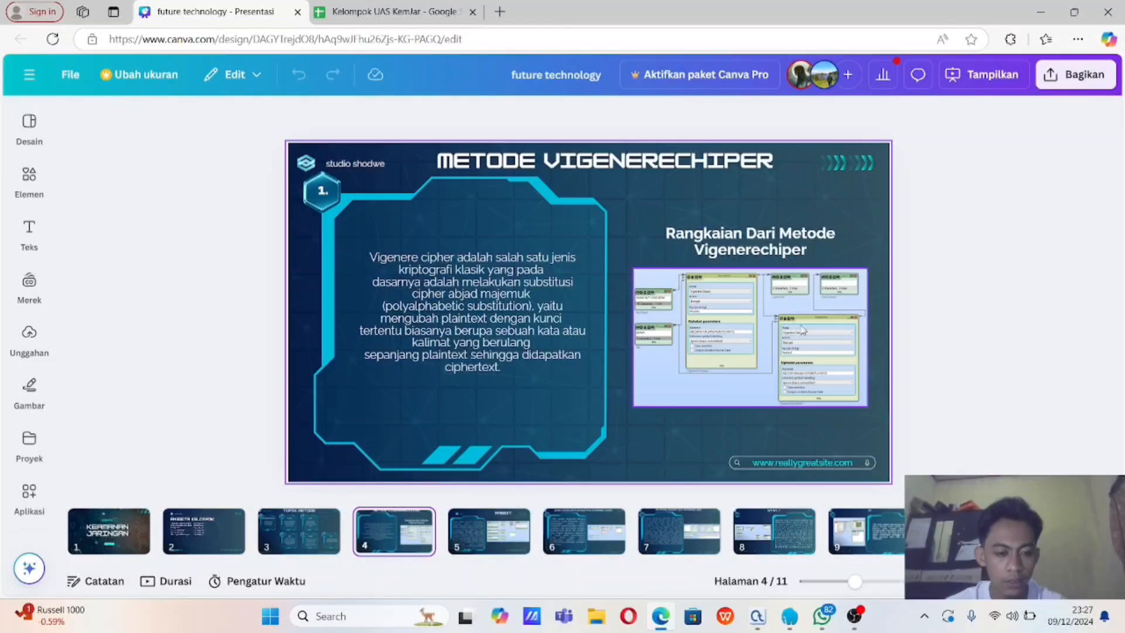
Step: Switch to CrypTool and set the first Vigenère component's action to Decrypt and the second one's to Encrypt
{"action": "left_click", "coordinate": [759, 616]}
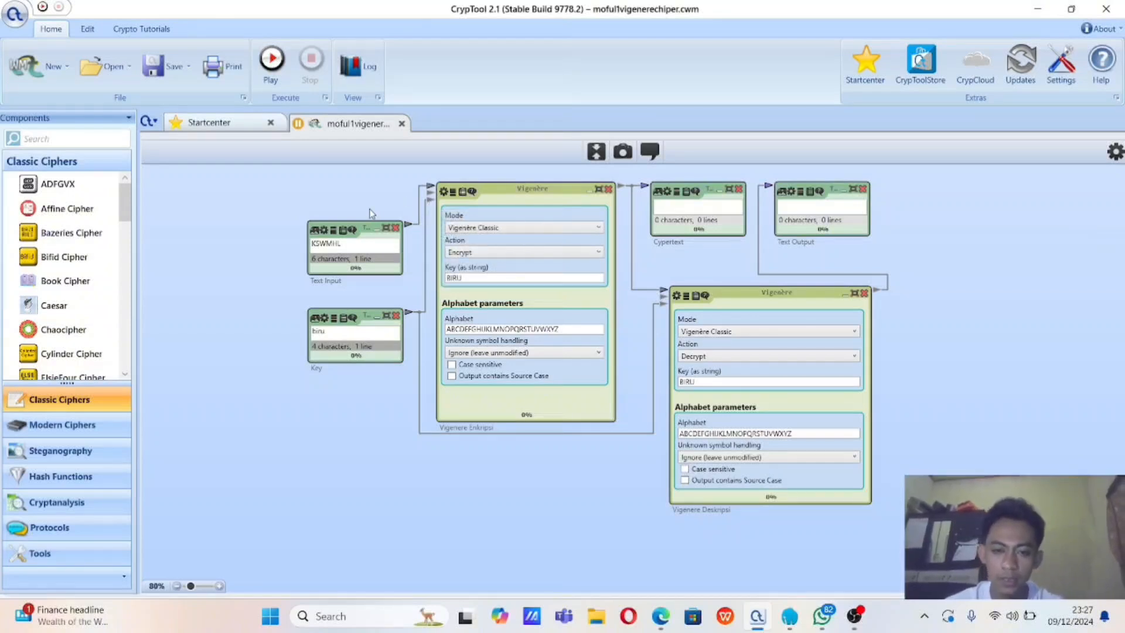
{"action": "left_click", "coordinate": [494, 253]}
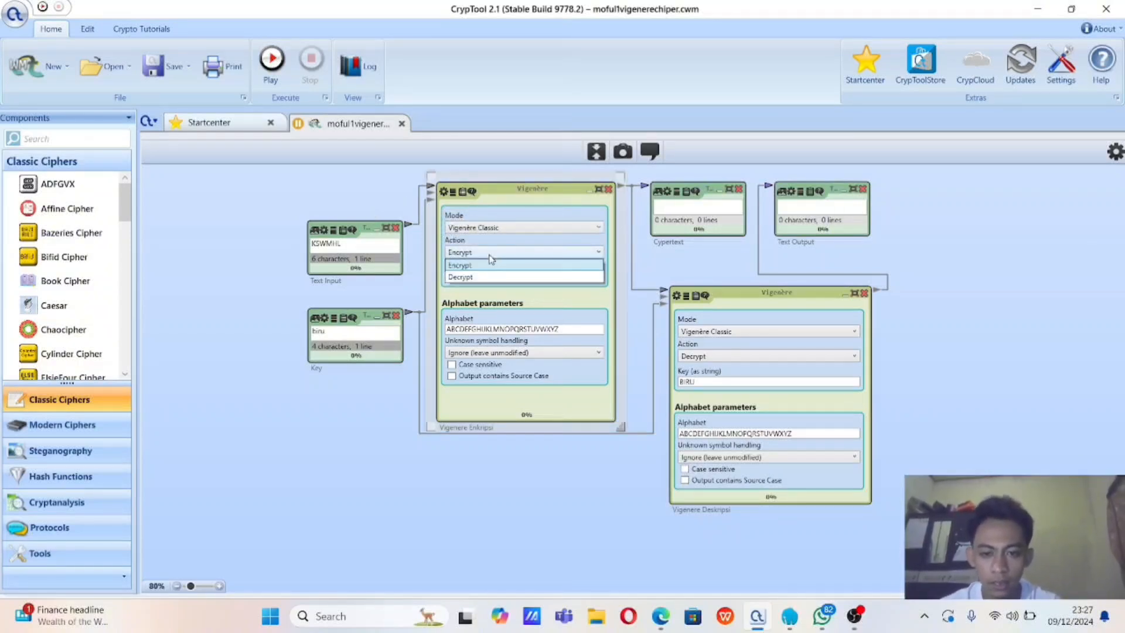
{"action": "left_click", "coordinate": [465, 277]}
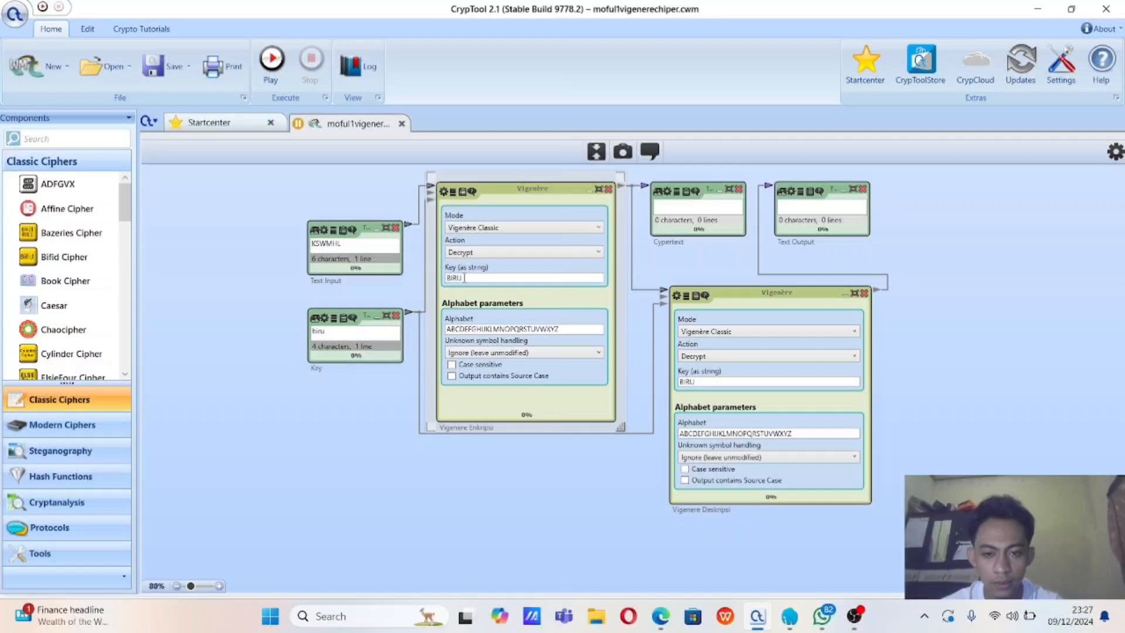
{"action": "left_click", "coordinate": [708, 357]}
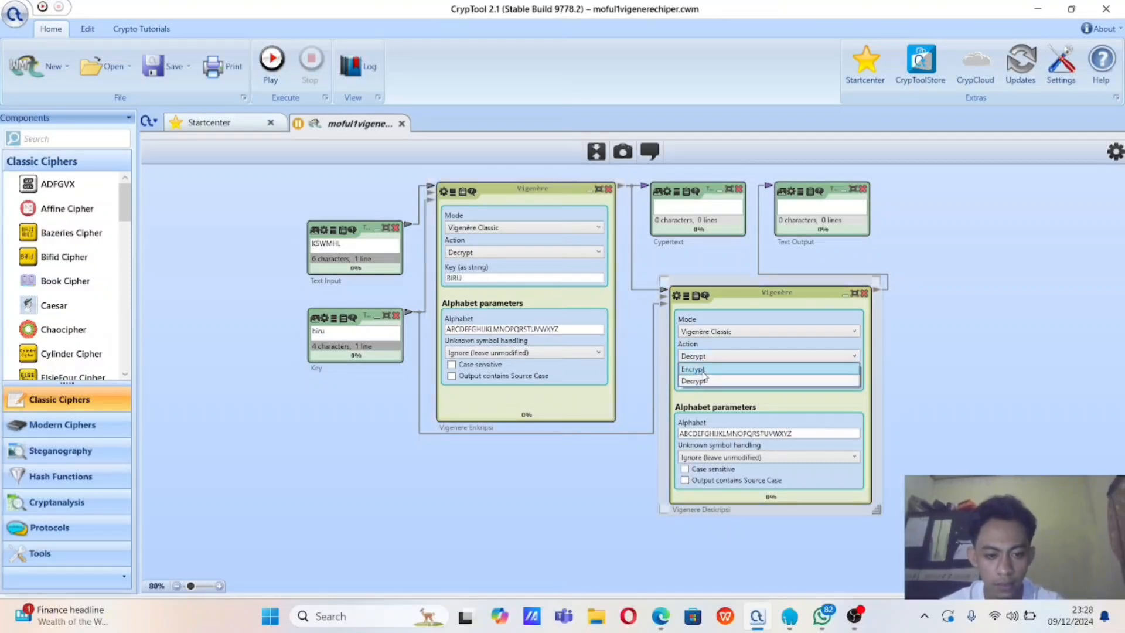
{"action": "left_click", "coordinate": [705, 366]}
Step: Replace the Text Input content with "langit" and run the Vigenère workspace
{"action": "double_click", "coordinate": [360, 243]}
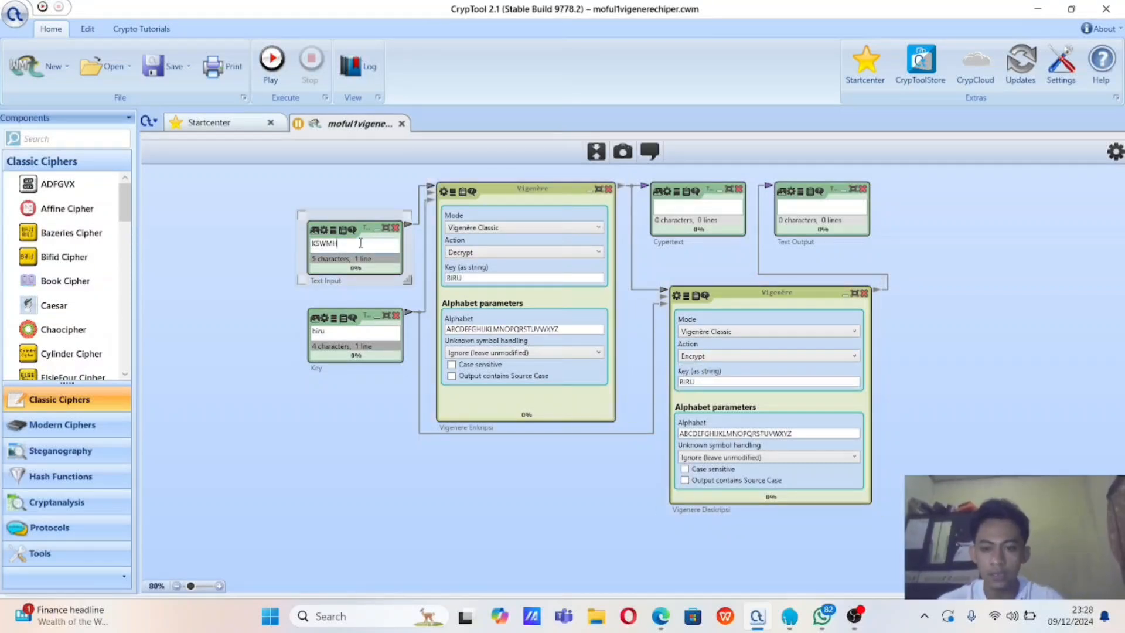
{"action": "key", "text": "BackSpace"}
{"action": "type", "text": "langit"}
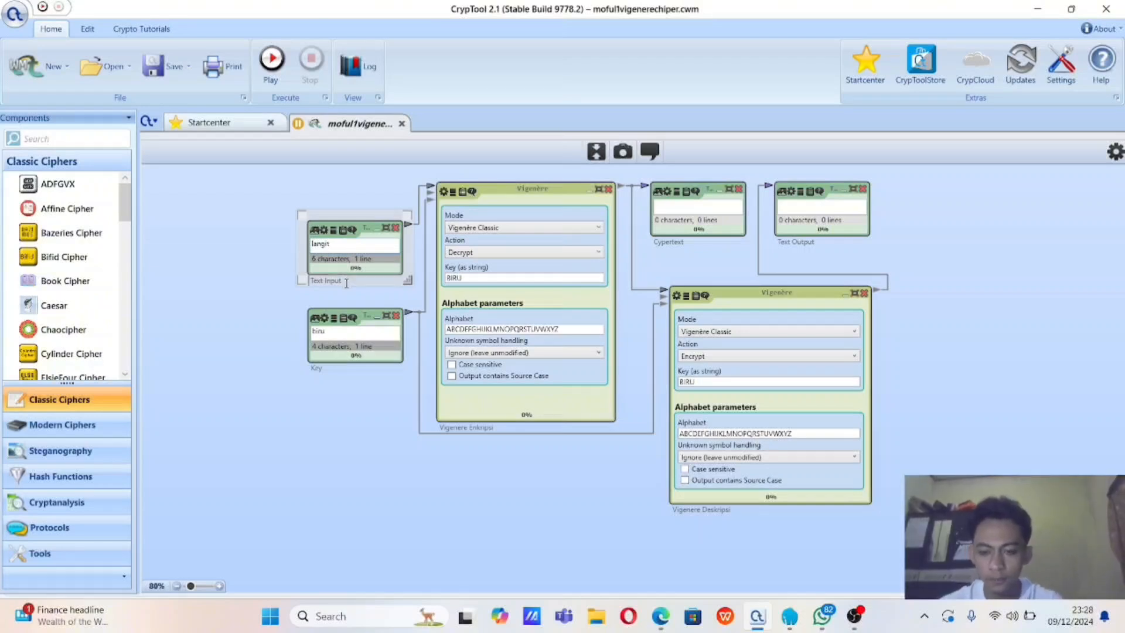
{"action": "left_click", "coordinate": [328, 331]}
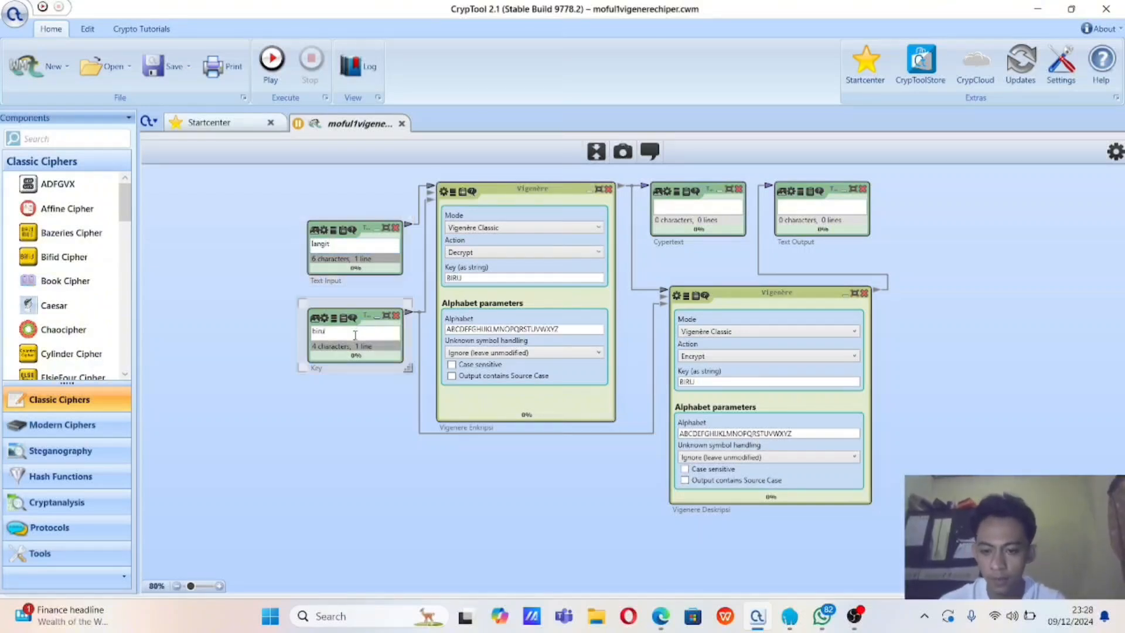
{"action": "left_click", "coordinate": [271, 58]}
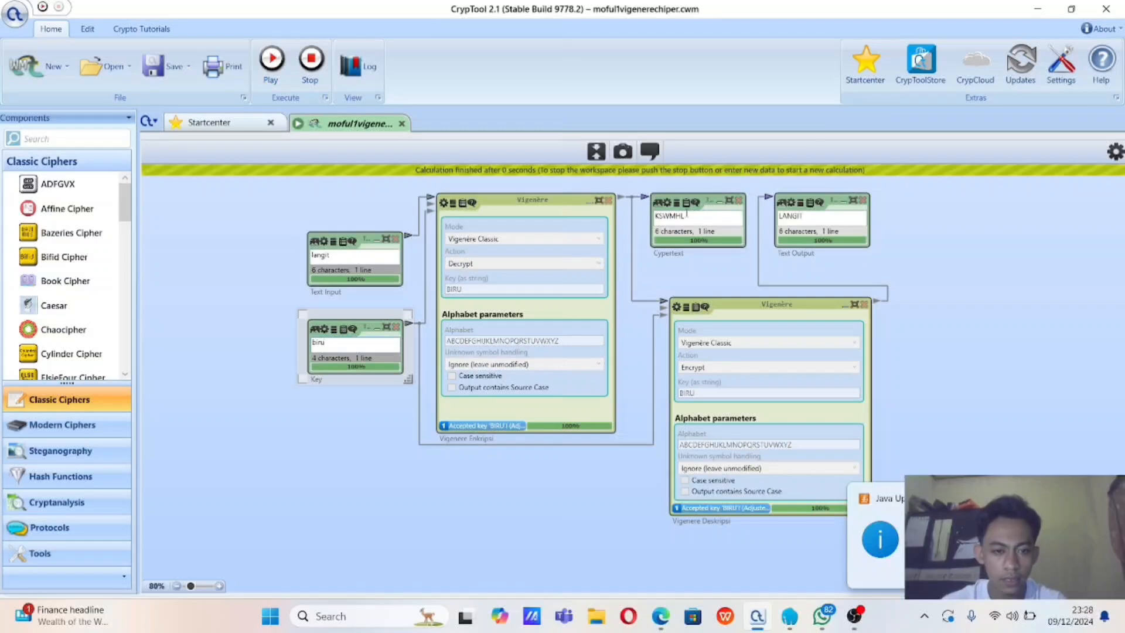
Step: Copy the text from the Cypertext output and paste it over the Text Input content
{"action": "left_click_drag", "start_coordinate": [685, 215], "coordinate": [654, 217]}
{"action": "key", "text": "ctrl+c"}
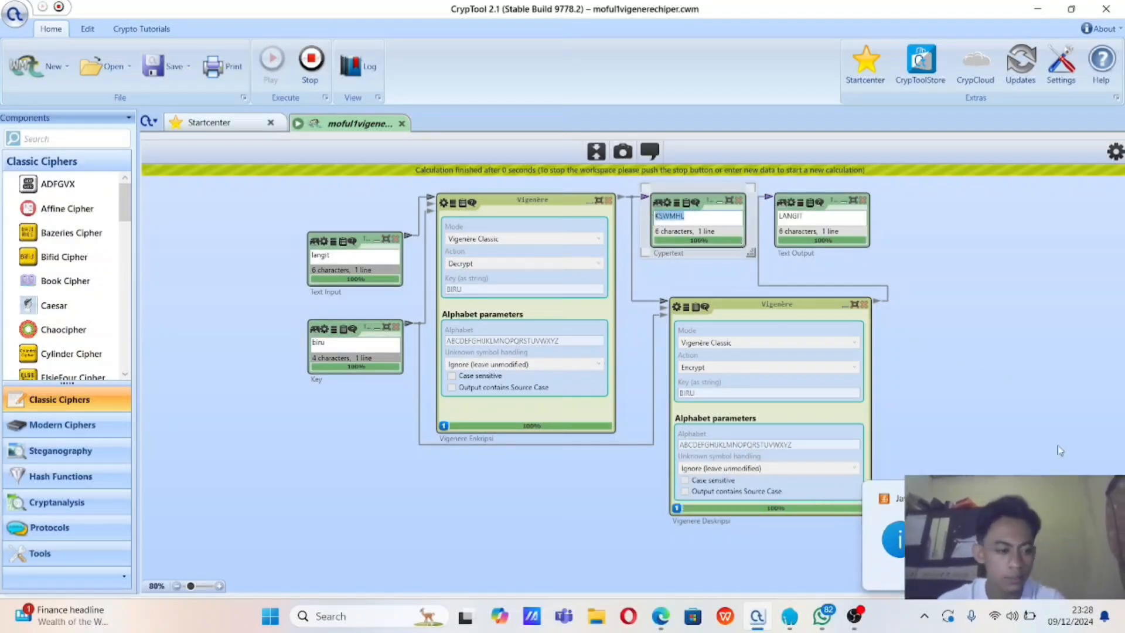
{"action": "left_click", "coordinate": [344, 259]}
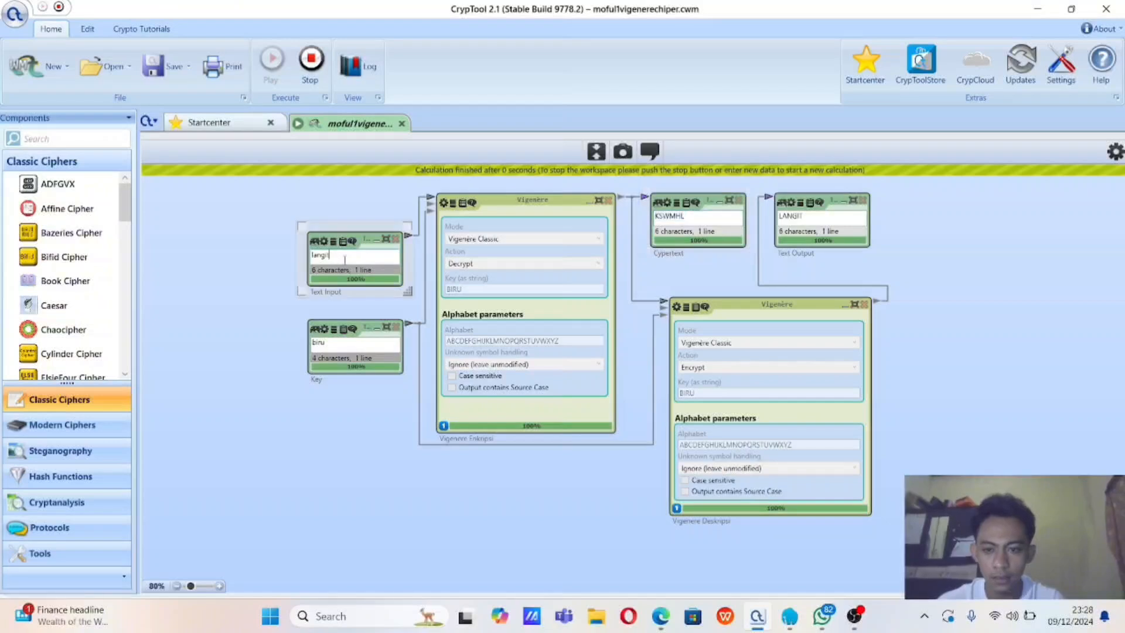
{"action": "key", "text": "ctrl+a"}
{"action": "key", "text": "ctrl+v"}
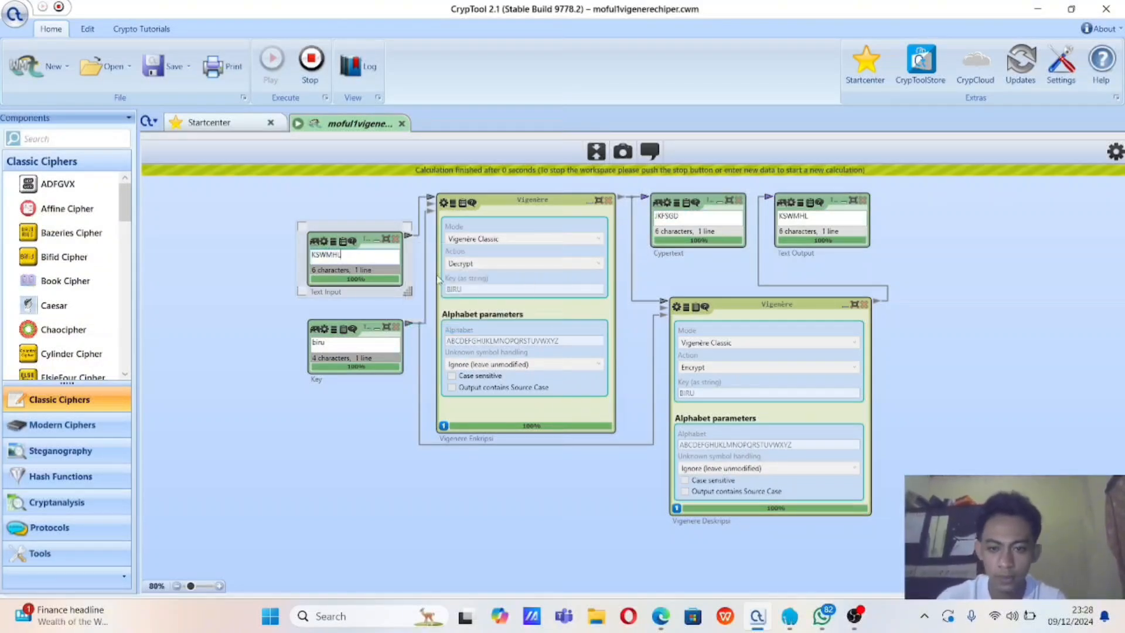
Step: Stop the workspace and set the first Vigenère component to Encrypt and the second one to Decrypt
{"action": "left_click", "coordinate": [313, 63]}
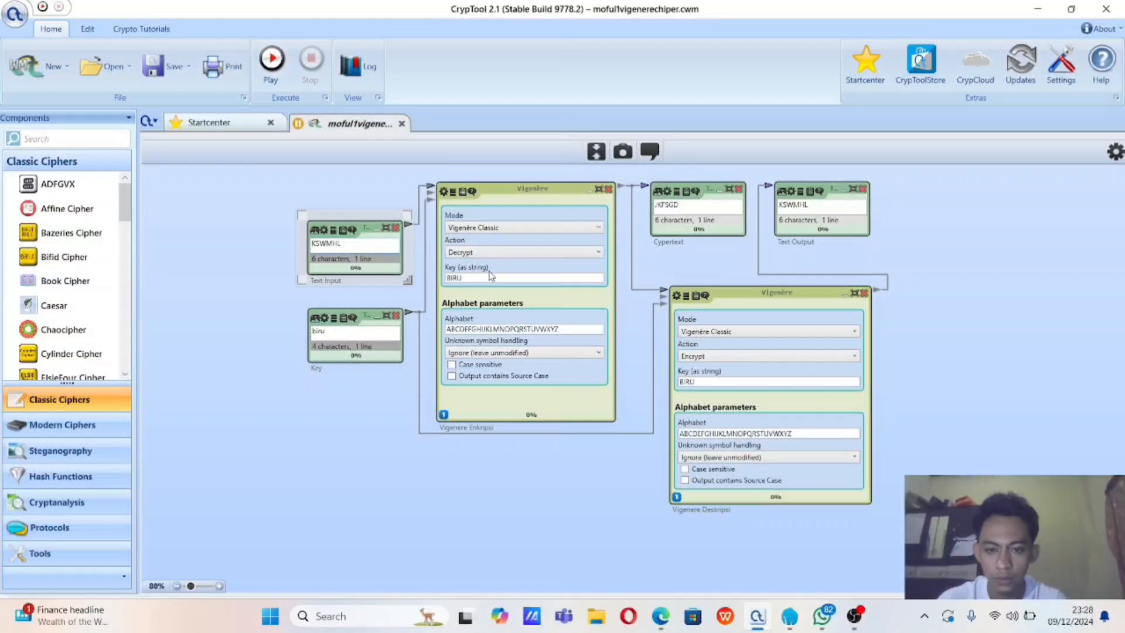
{"action": "left_click", "coordinate": [492, 255]}
{"action": "left_click", "coordinate": [490, 266]}
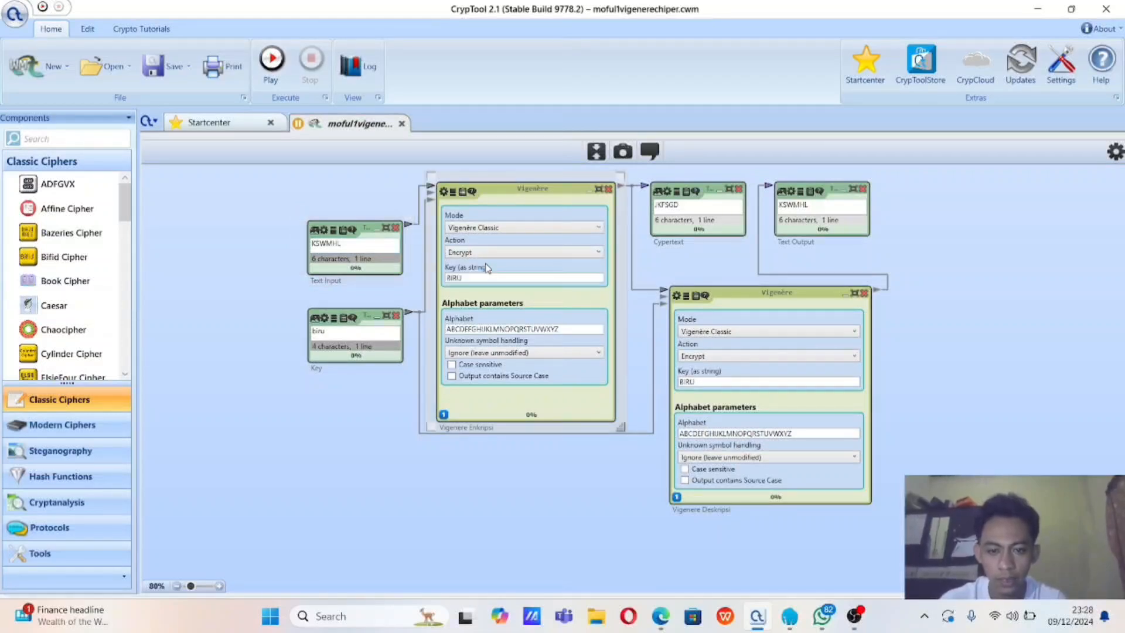
{"action": "left_click", "coordinate": [727, 360]}
{"action": "left_click", "coordinate": [727, 359]}
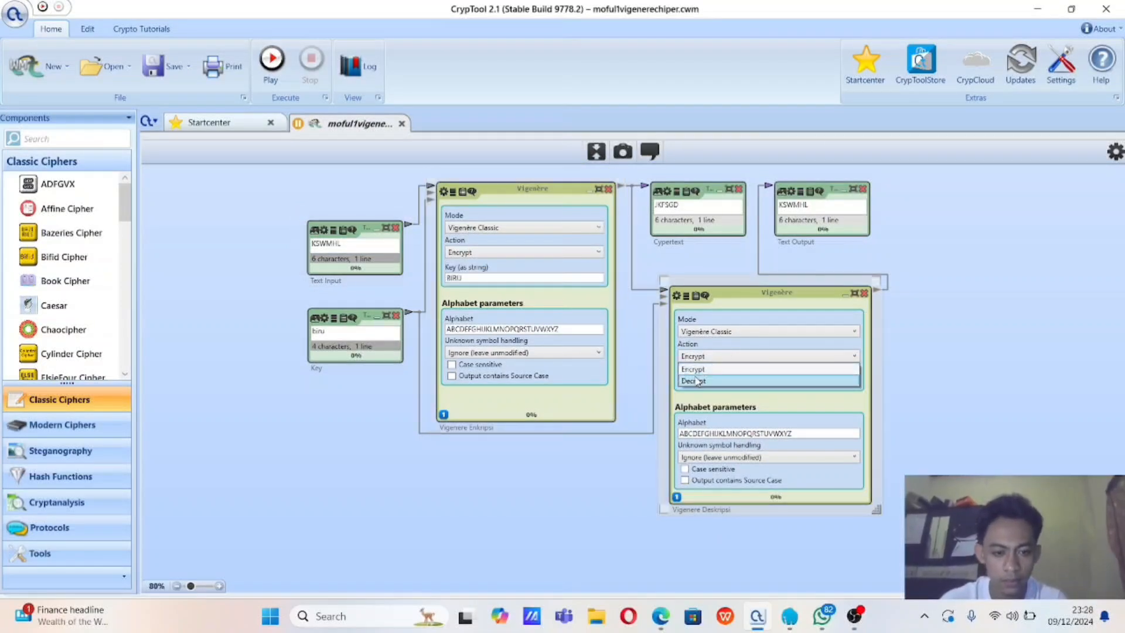
{"action": "left_click", "coordinate": [697, 382]}
Step: Replace the text in the Key component with "rubi" and run the Vigenère workspace
{"action": "left_click", "coordinate": [345, 332]}
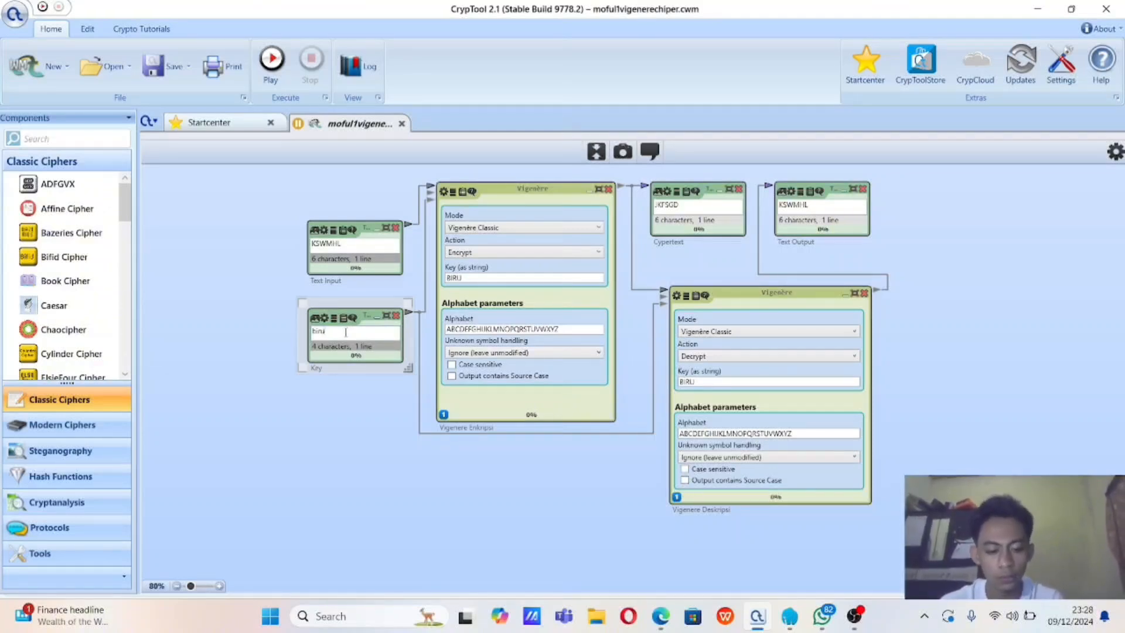
{"action": "key", "text": "BackSpace"}
{"action": "key", "text": "BackSpace"}
{"action": "key", "text": "BackSpace"}
{"action": "key", "text": "BackSpace"}
{"action": "type", "text": "rub"}
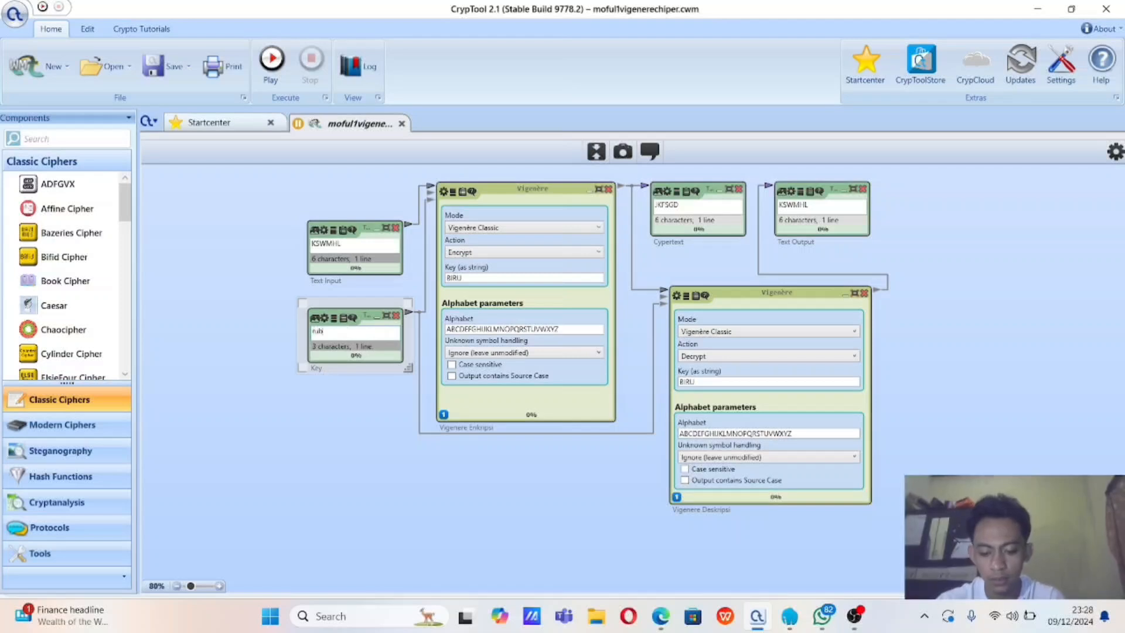
{"action": "left_click", "coordinate": [274, 74]}
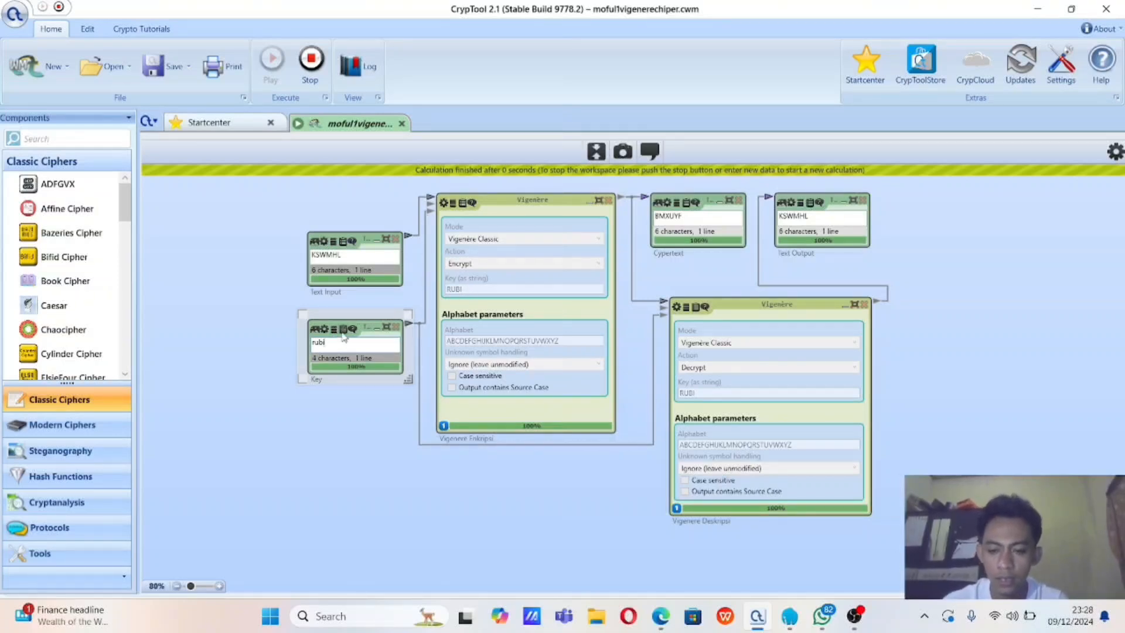
Step: Change the Key component's text to "biru" and switch back to the Canva presentation in the browser
{"action": "key", "text": "BackSpace"}
{"action": "key", "text": "BackSpace"}
{"action": "key", "text": "BackSpace"}
{"action": "key", "text": "BackSpace"}
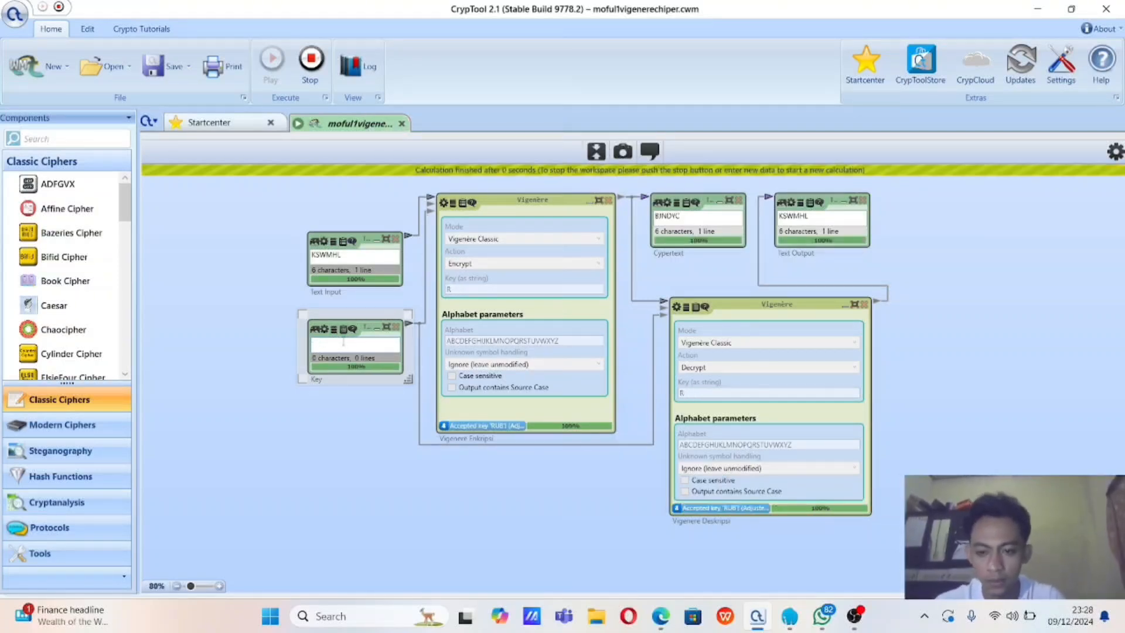
{"action": "type", "text": "biru"}
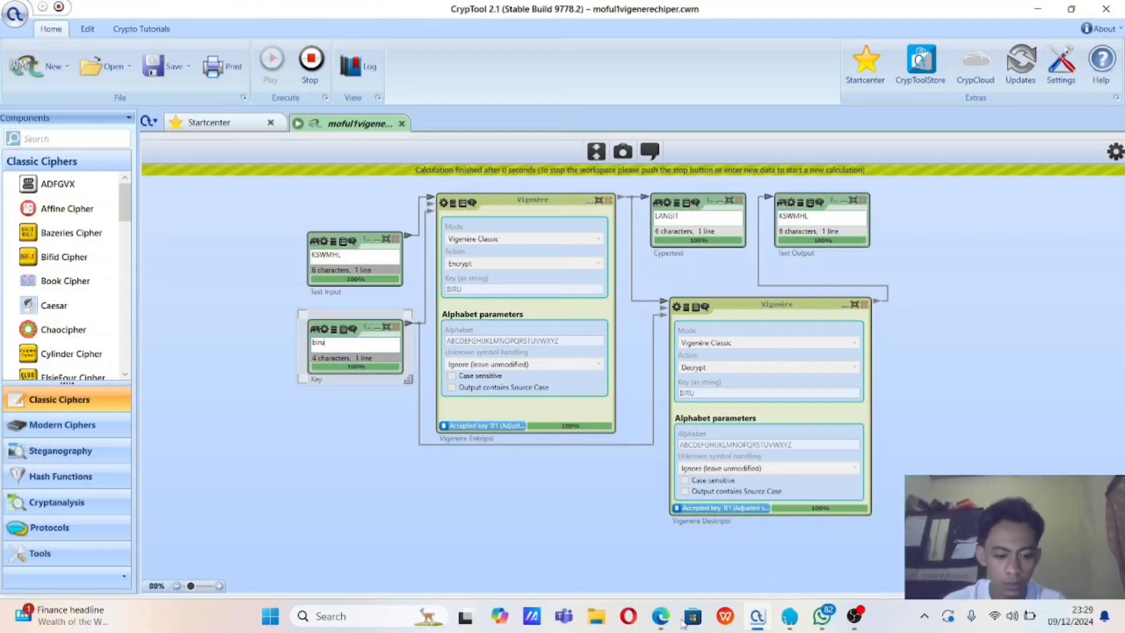
{"action": "mouse_move", "coordinate": [660, 617]}
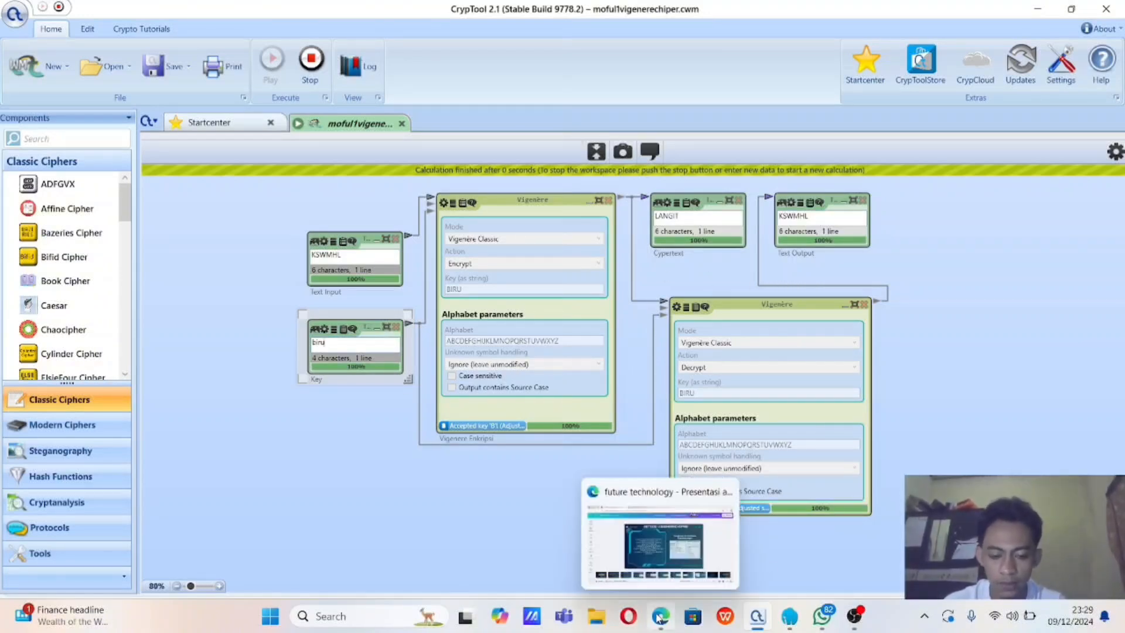
{"action": "left_click", "coordinate": [659, 616]}
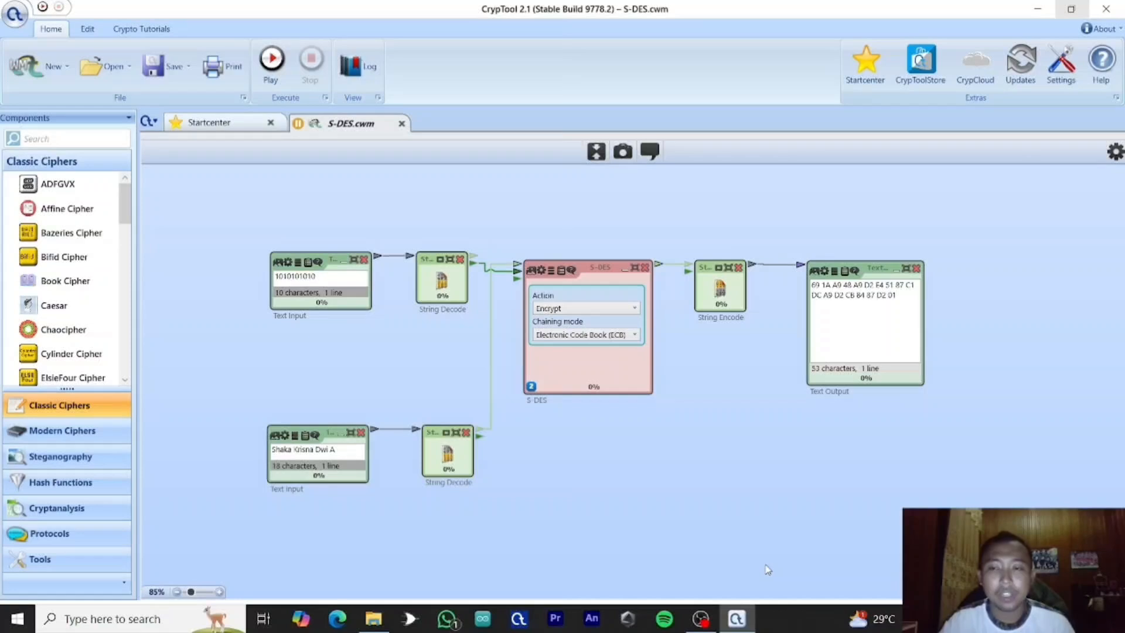
{"action": "left_click", "coordinate": [906, 334]}
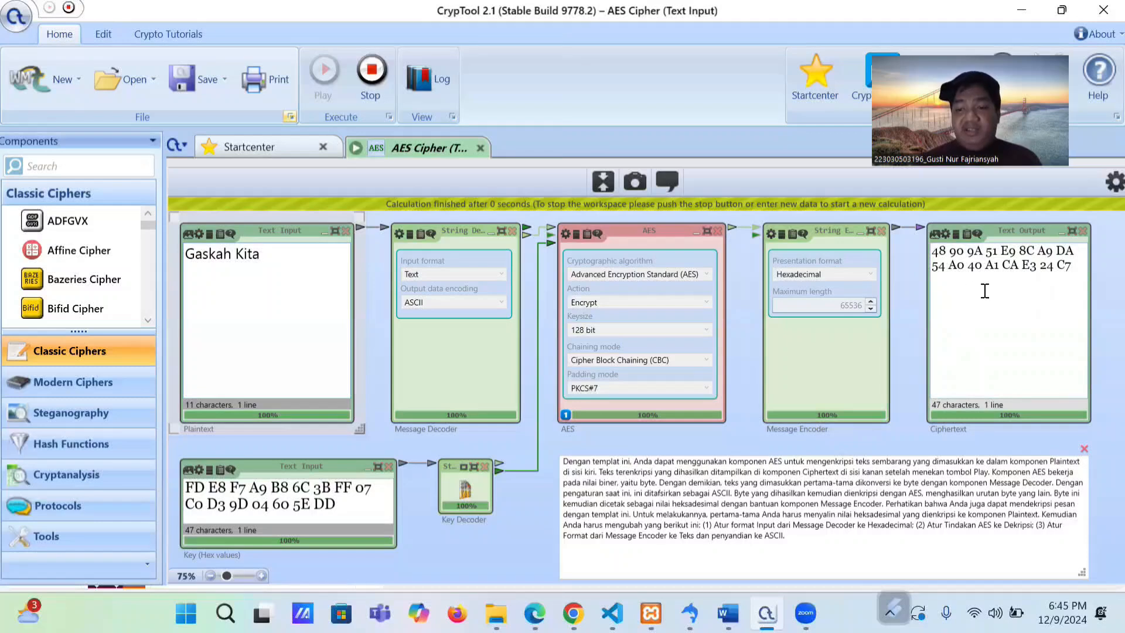
Step: Stop the AES workspace and replace the Plaintext content with the hexadecimal text copied from the Ciphertext output
{"action": "left_click", "coordinate": [374, 102]}
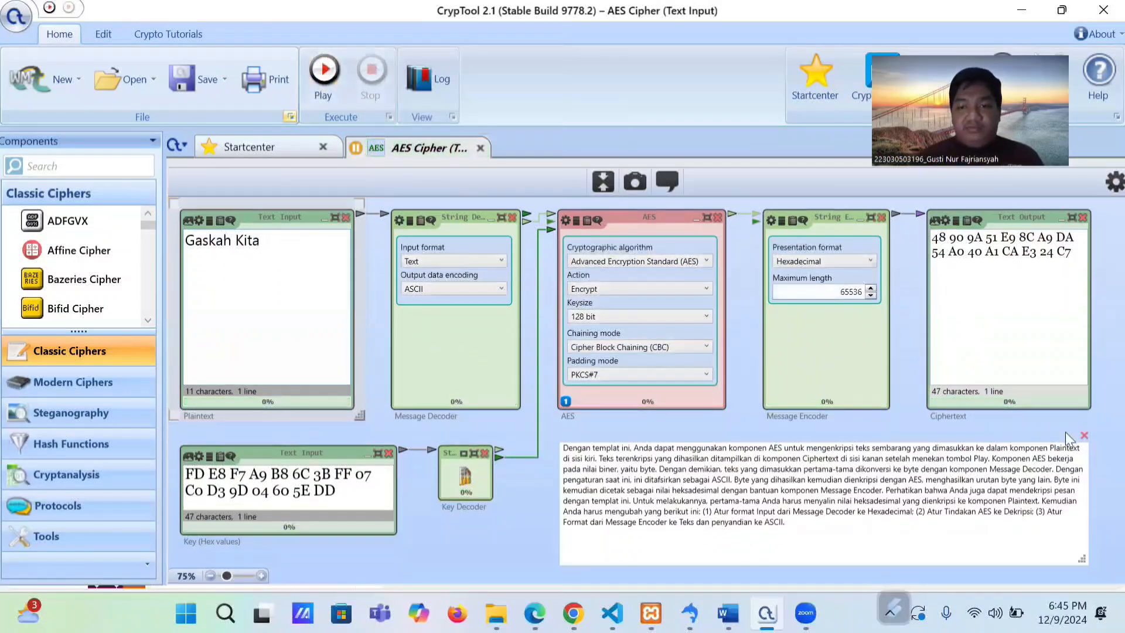
{"action": "left_click_drag", "start_coordinate": [1076, 261], "coordinate": [913, 239]}
{"action": "key", "text": "ctrl+c"}
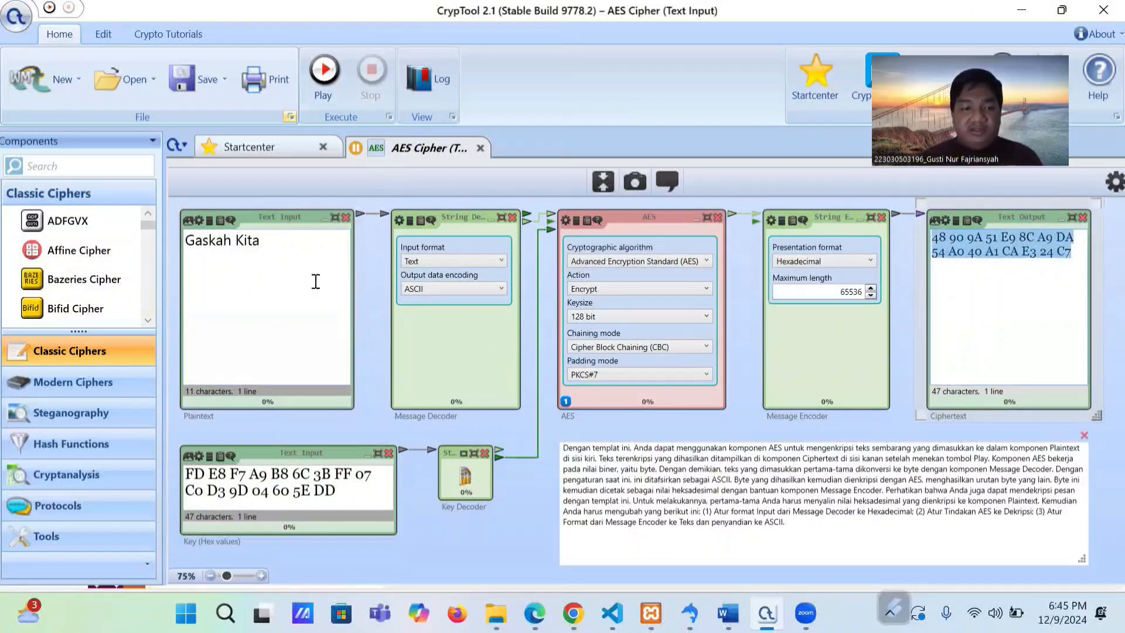
{"action": "left_click_drag", "start_coordinate": [302, 271], "coordinate": [172, 233]}
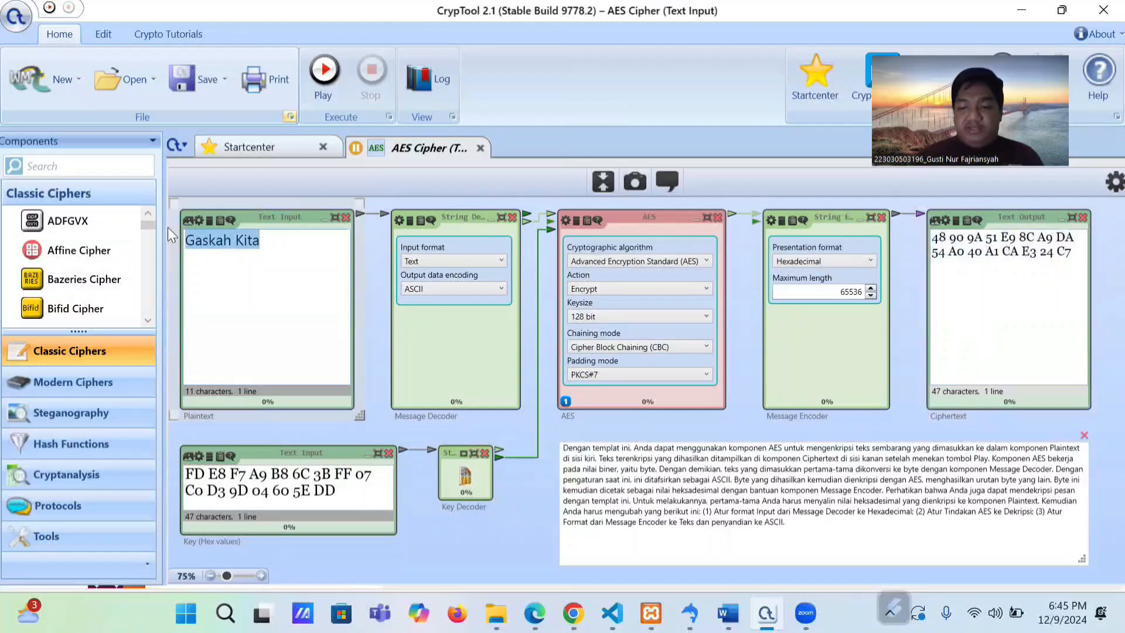
{"action": "key", "text": "BackSpace"}
{"action": "key", "text": "ctrl+v"}
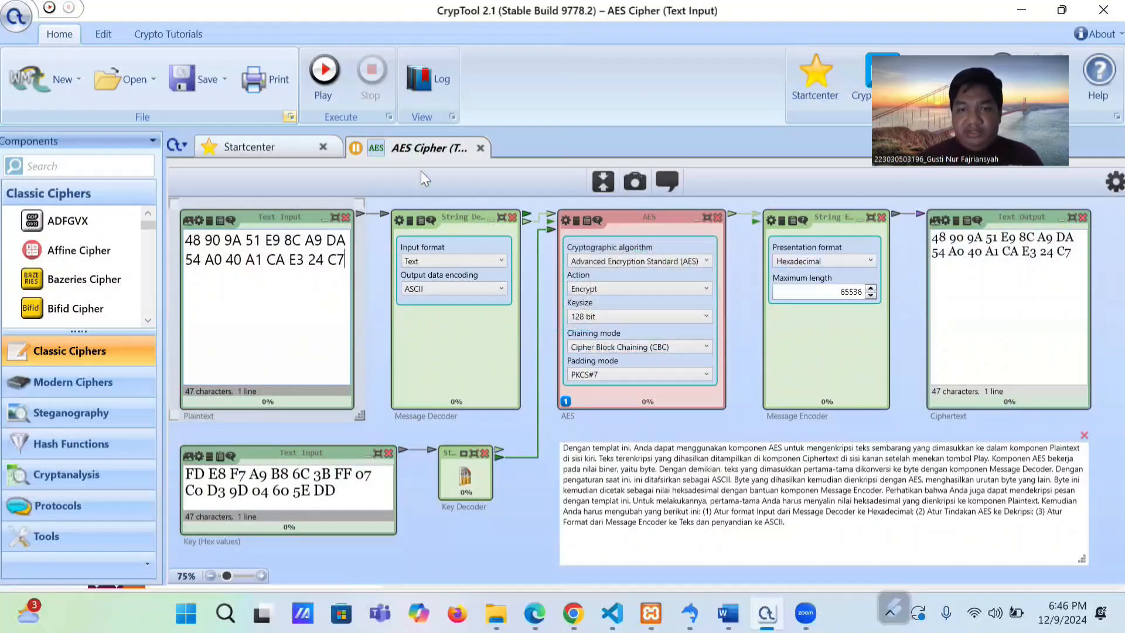
Step: Set the Message Decoder's input format to Hexadecimal and the AES component's action to Decrypt
{"action": "left_click", "coordinate": [472, 259]}
{"action": "left_click", "coordinate": [456, 323]}
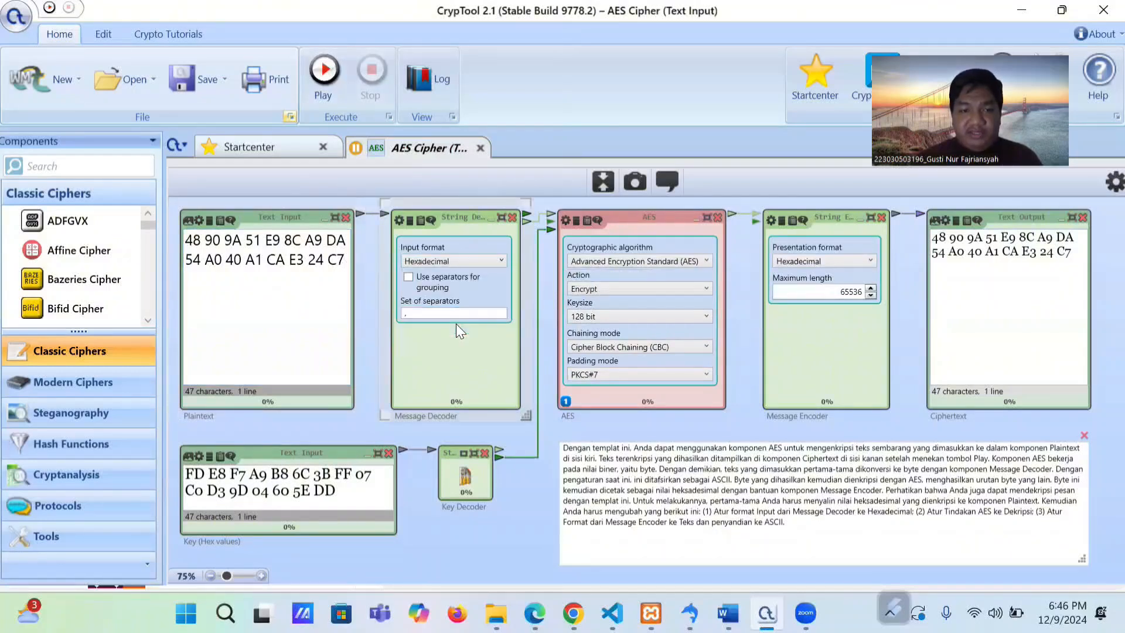
{"action": "left_click", "coordinate": [635, 290]}
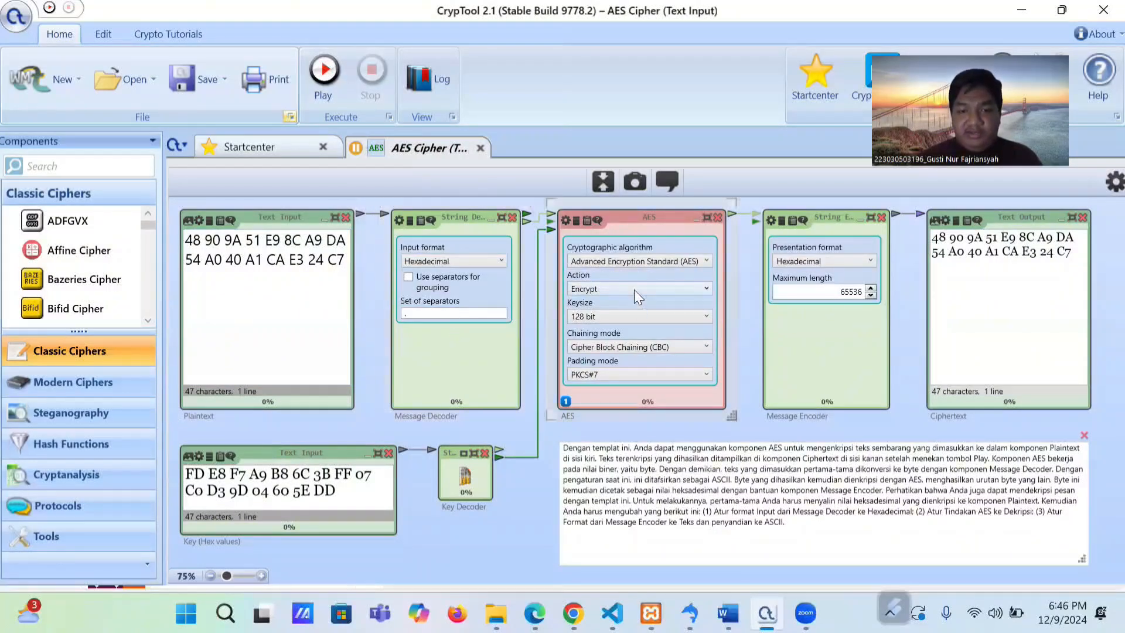
{"action": "left_click", "coordinate": [634, 290]}
{"action": "left_click", "coordinate": [612, 318]}
Step: Set the Message Encoder's presentation format to Text and run the AES workspace
{"action": "left_click", "coordinate": [830, 263]}
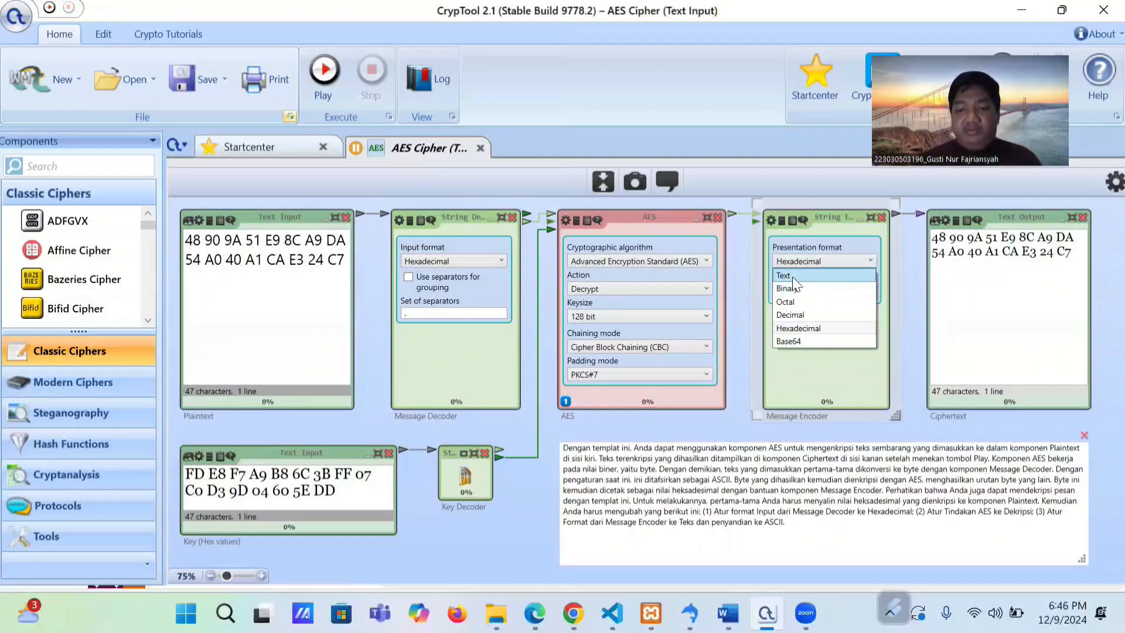
{"action": "left_click", "coordinate": [793, 277]}
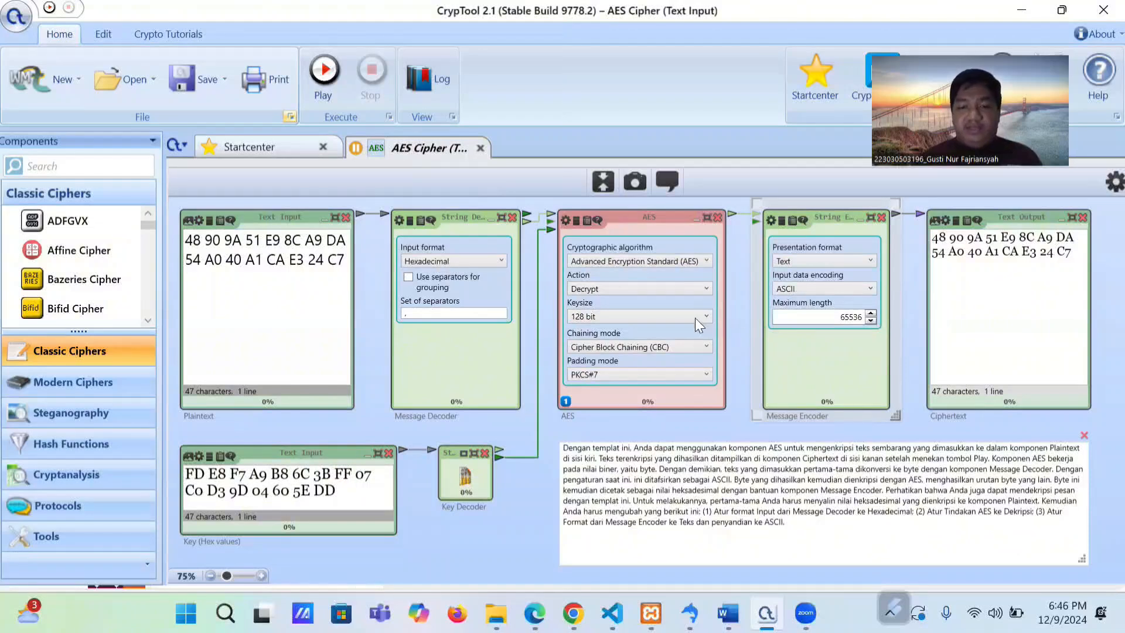
{"action": "left_click", "coordinate": [318, 106]}
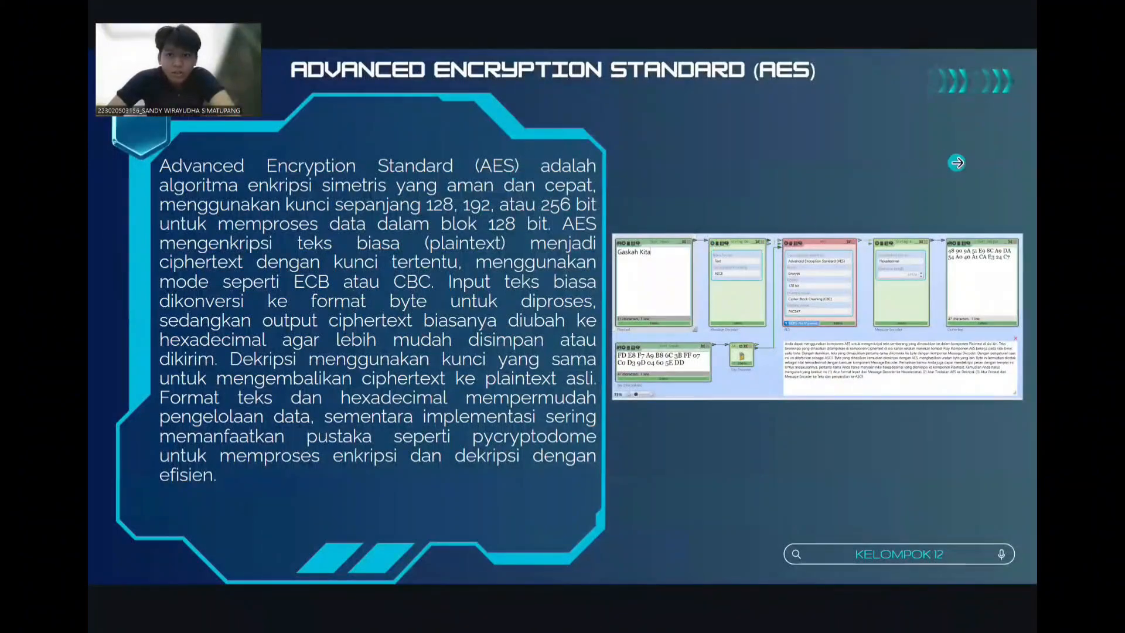
Step: Advance the slideshow from the Advanced Encryption Standard slide to the Scytale slide
{"action": "left_click", "coordinate": [958, 163]}
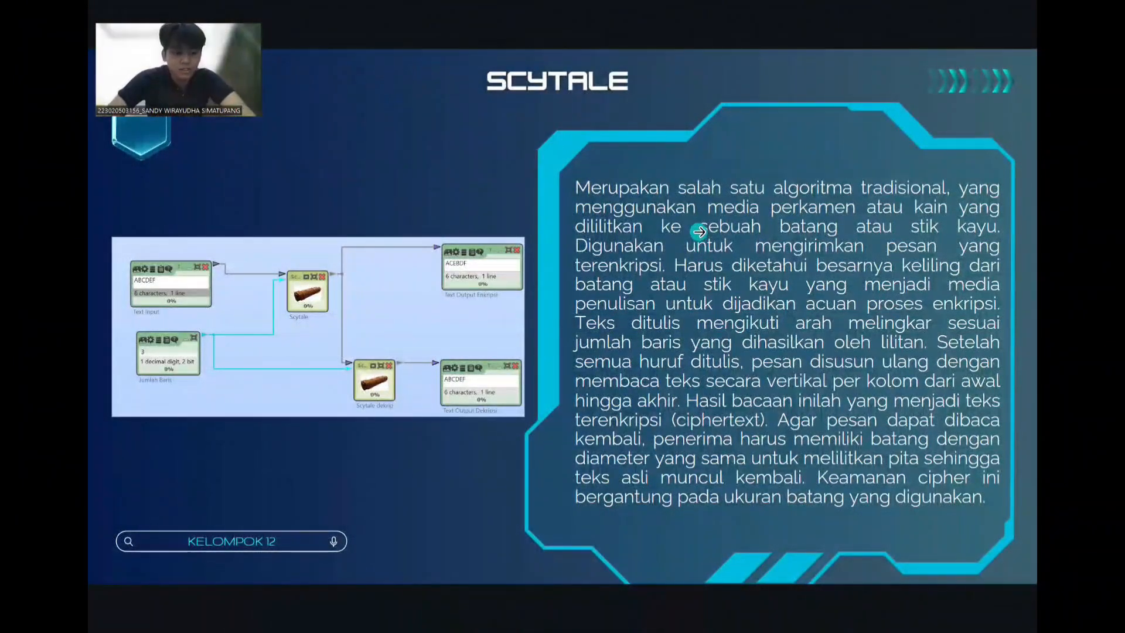
Step: Exit the slideshow, switch to the Scytale workspace in CrypTool 2, and run it with plaintext ABCDEF and 3 rows
{"action": "key", "text": "Escape"}
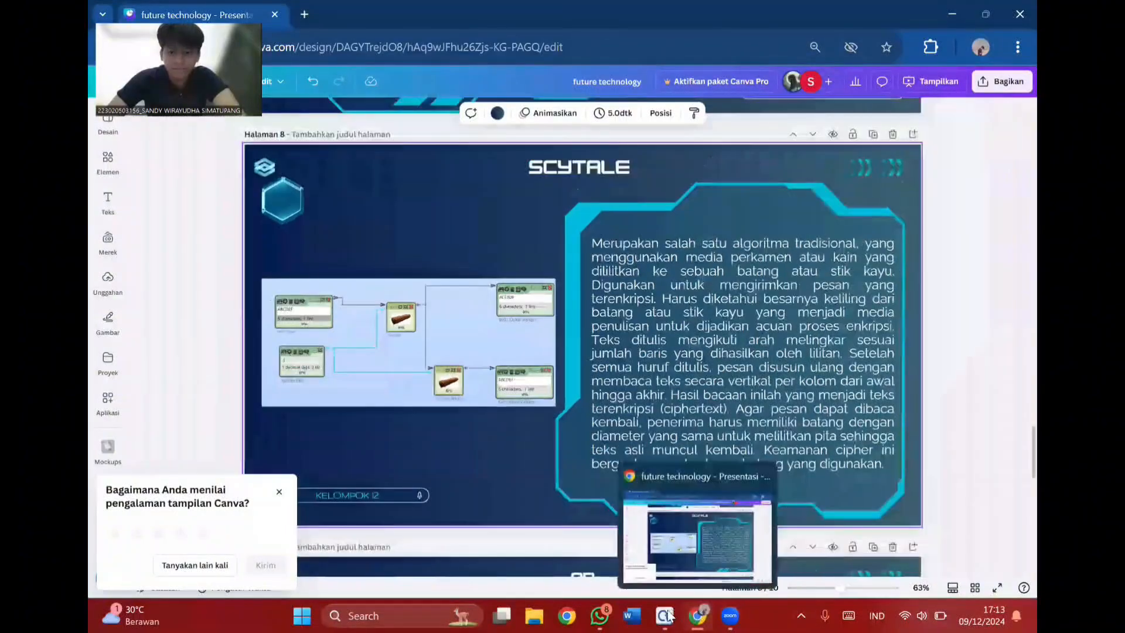
{"action": "left_click", "coordinate": [666, 615]}
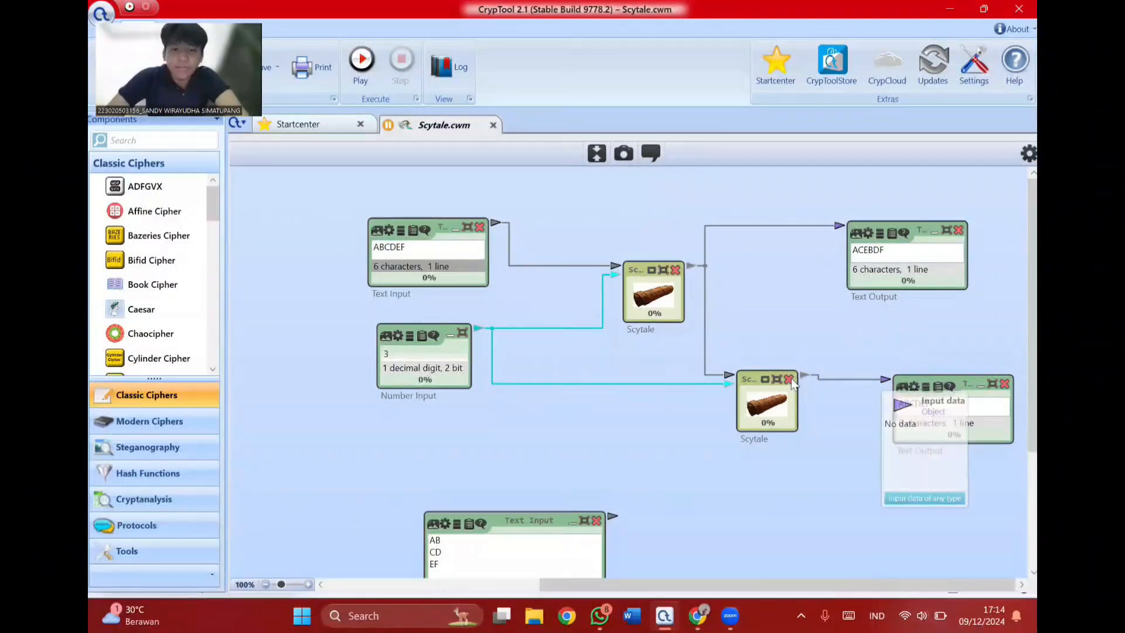
{"action": "left_click", "coordinate": [787, 427]}
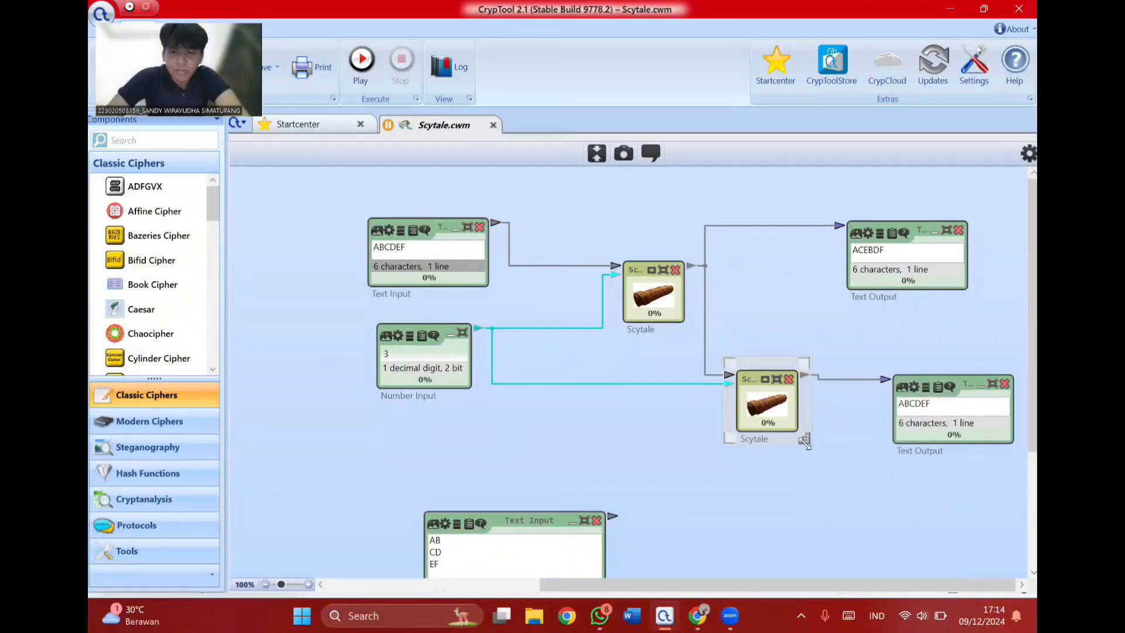
{"action": "left_click_drag", "start_coordinate": [806, 442], "coordinate": [748, 398]}
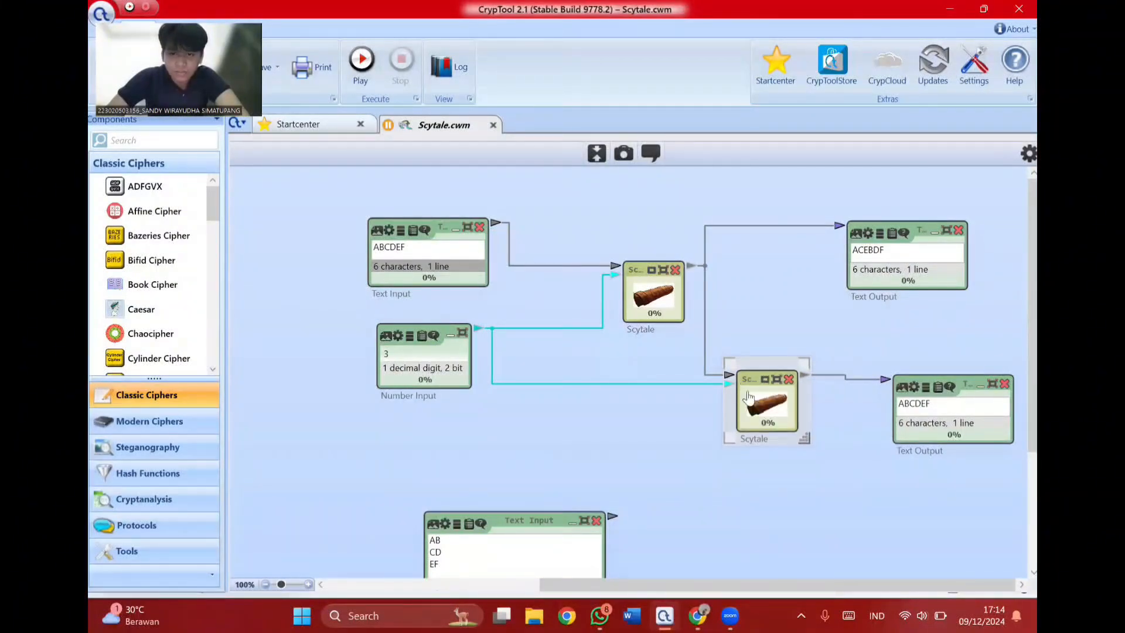
{"action": "left_click", "coordinate": [669, 303]}
{"action": "mouse_move", "coordinate": [687, 327]}
{"action": "left_mouse_down"}
{"action": "mouse_move", "coordinate": [717, 356]}
{"action": "mouse_move", "coordinate": [692, 329]}
{"action": "left_mouse_up"}
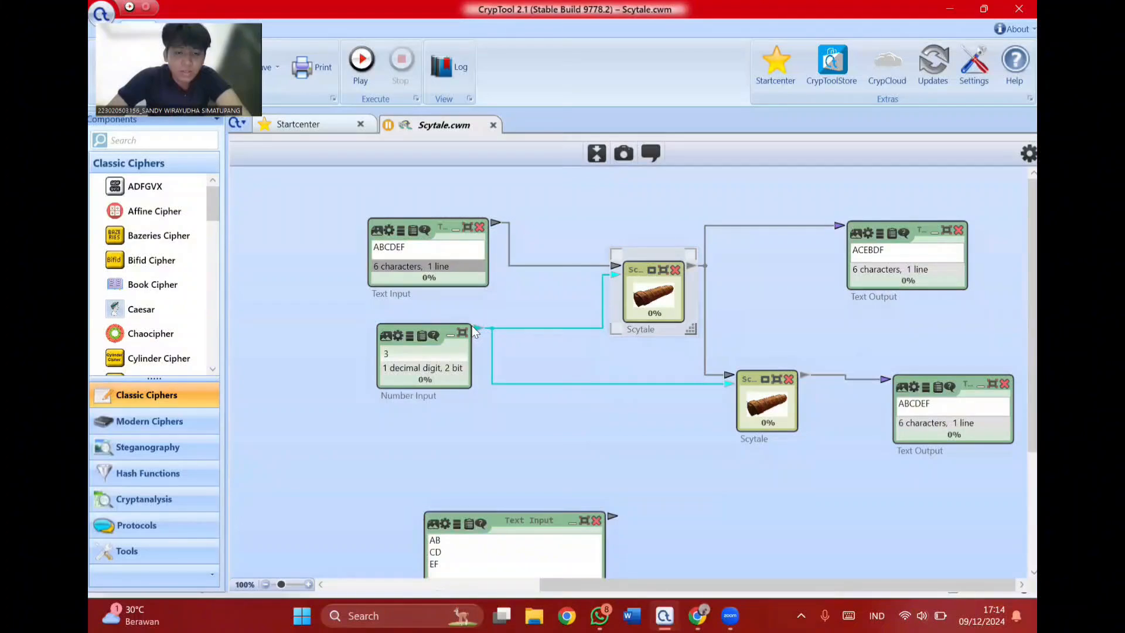
{"action": "mouse_move", "coordinate": [479, 328]}
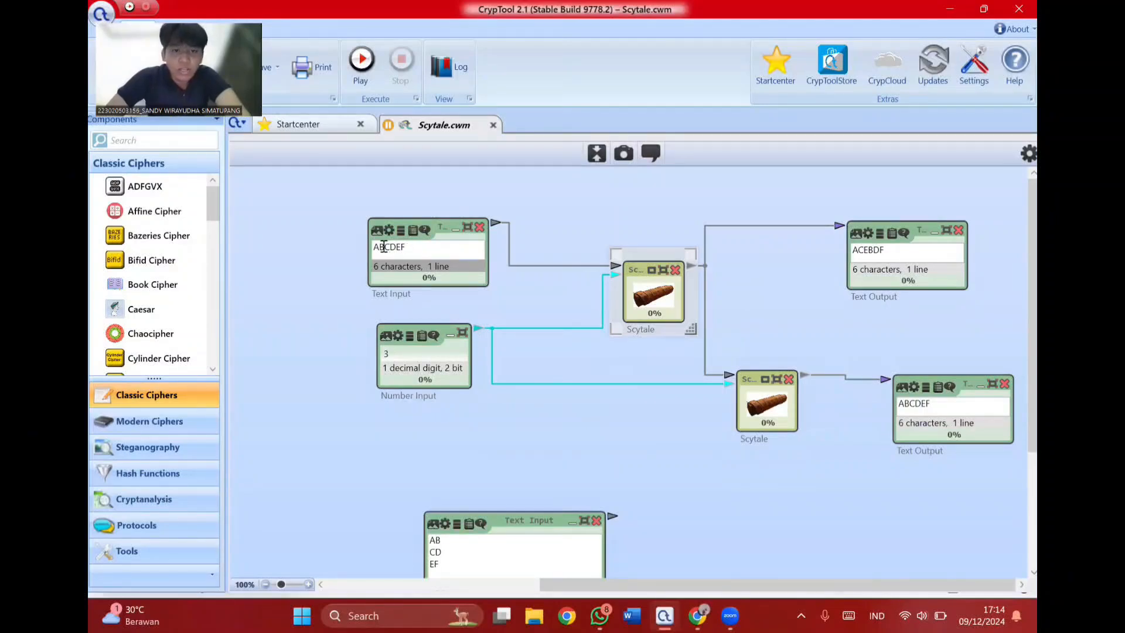
{"action": "left_click", "coordinate": [363, 69]}
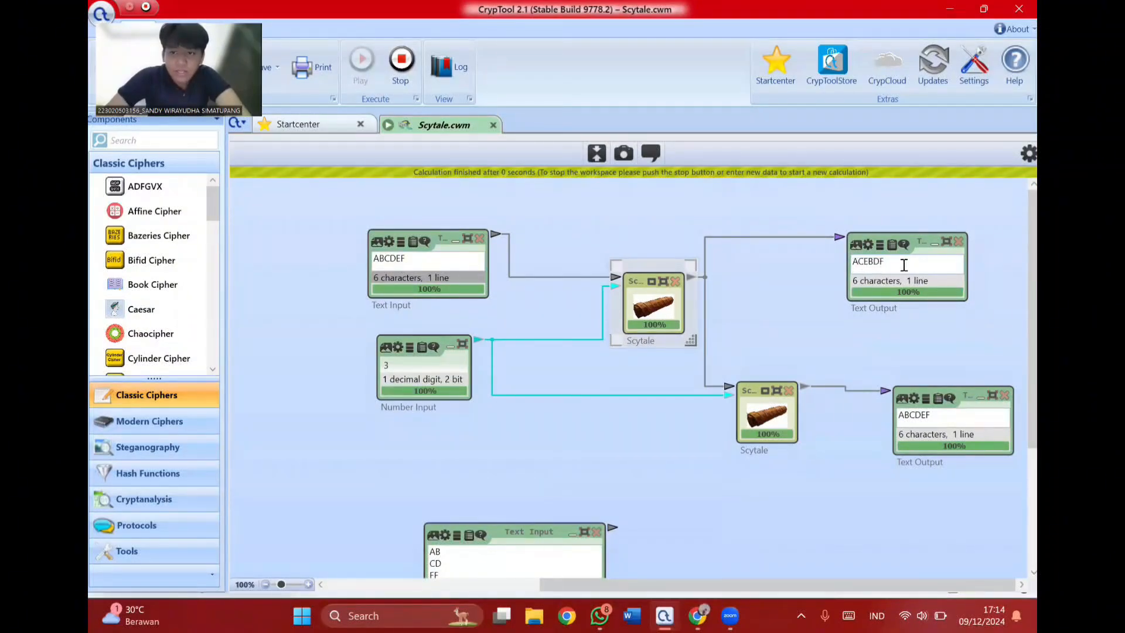
Step: Extend the Scytale plaintext to ABCDEFG and compare the outputs with the letter grid in the lower Text Input
{"action": "scroll", "coordinate": [427, 381], "scroll_direction": "down", "scroll_amount": 1}
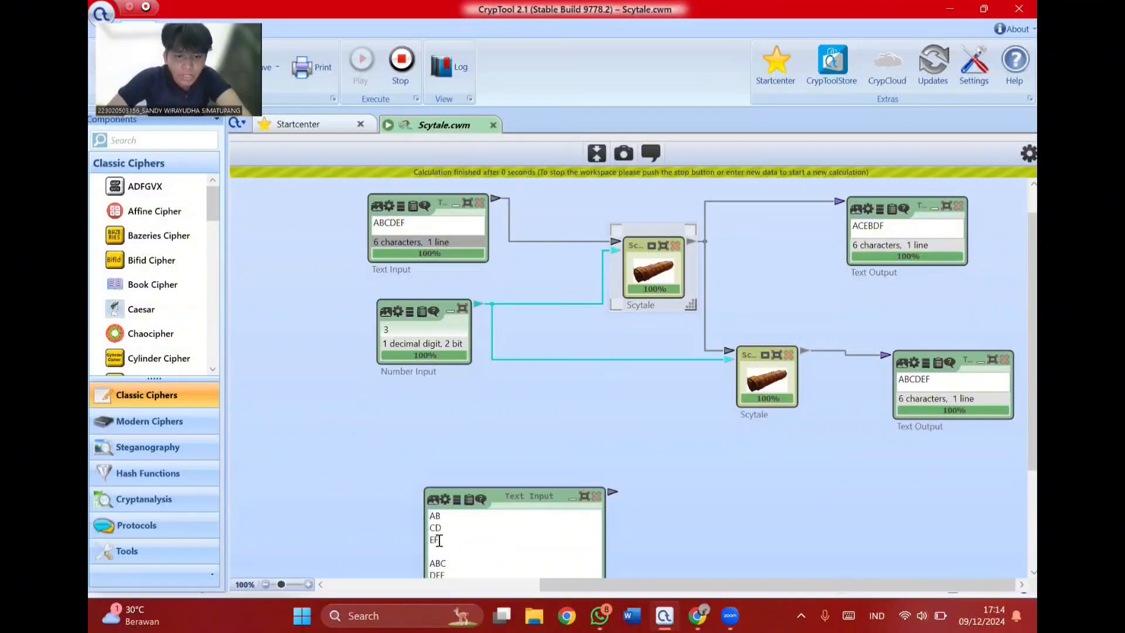
{"action": "left_click", "coordinate": [416, 222]}
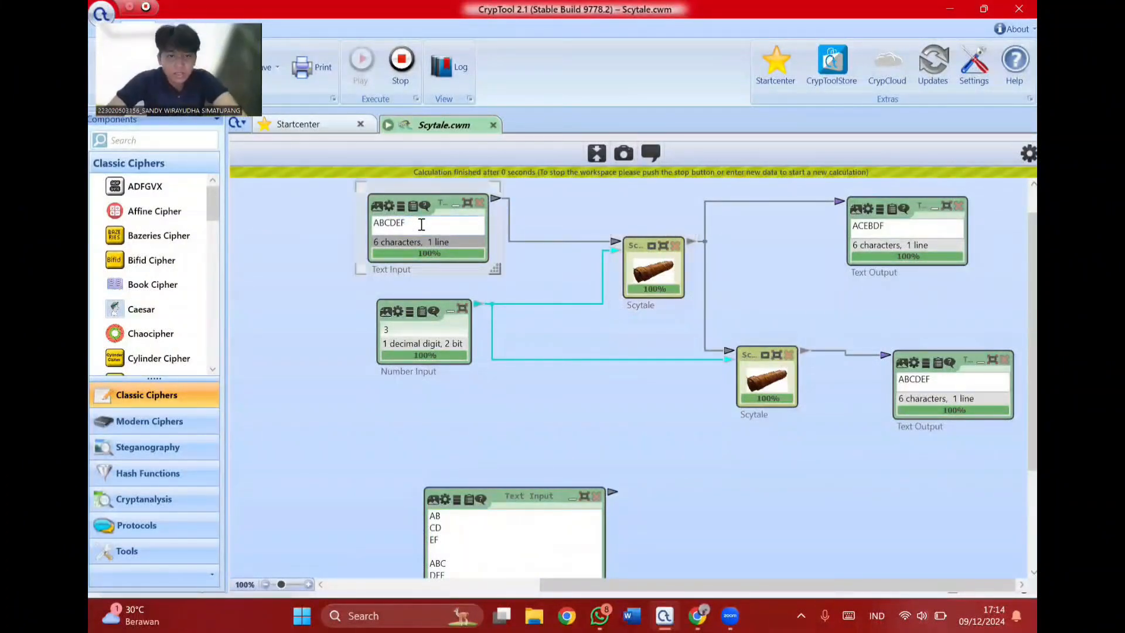
{"action": "type", "text": "G"}
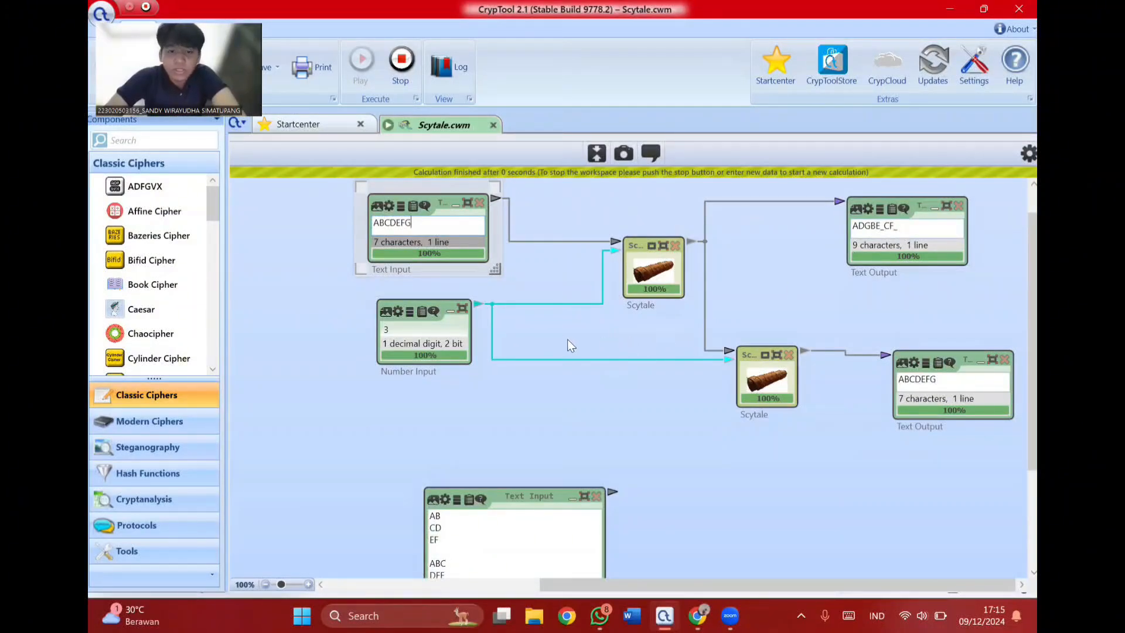
{"action": "scroll", "coordinate": [568, 341], "scroll_direction": "down", "scroll_amount": 3}
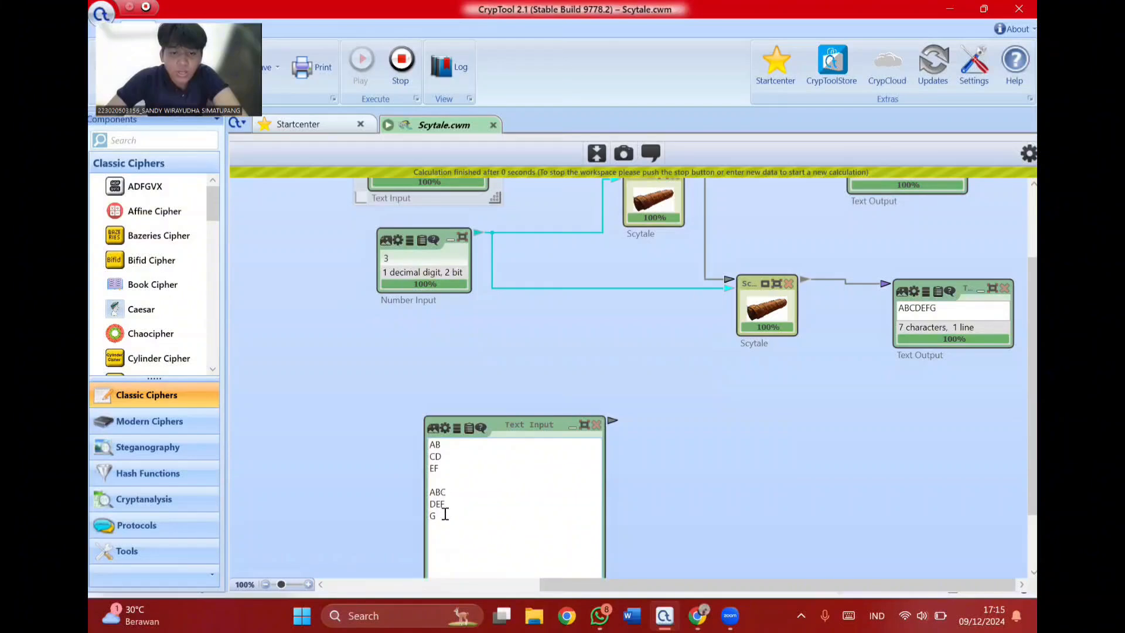
{"action": "scroll", "coordinate": [454, 517], "scroll_direction": "up", "scroll_amount": 3}
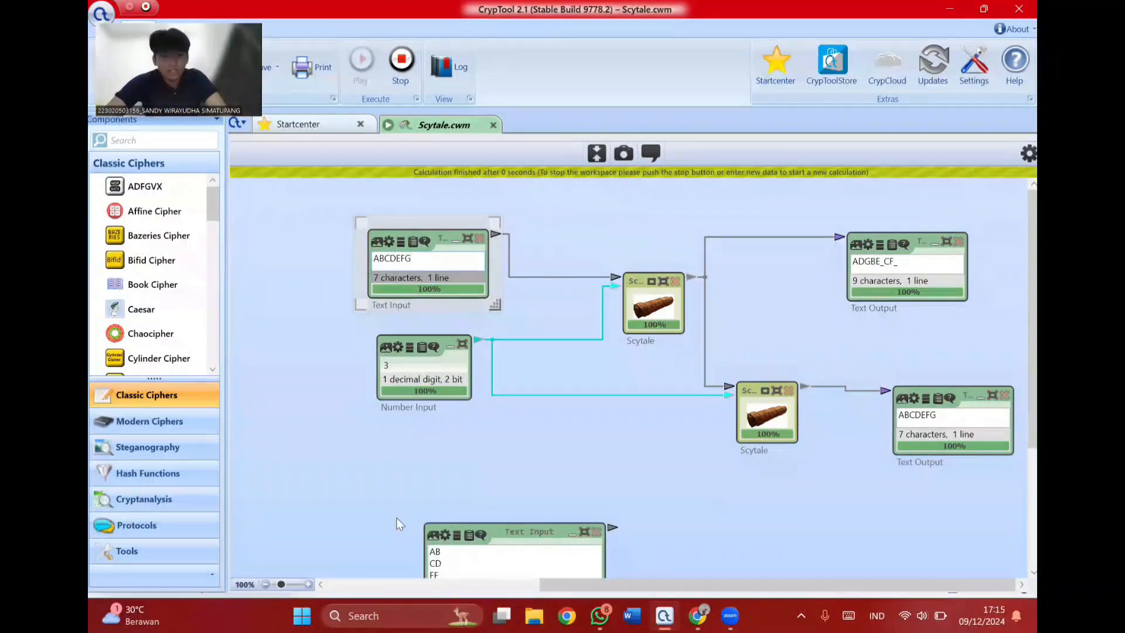
{"action": "scroll", "coordinate": [397, 524], "scroll_direction": "down", "scroll_amount": 3}
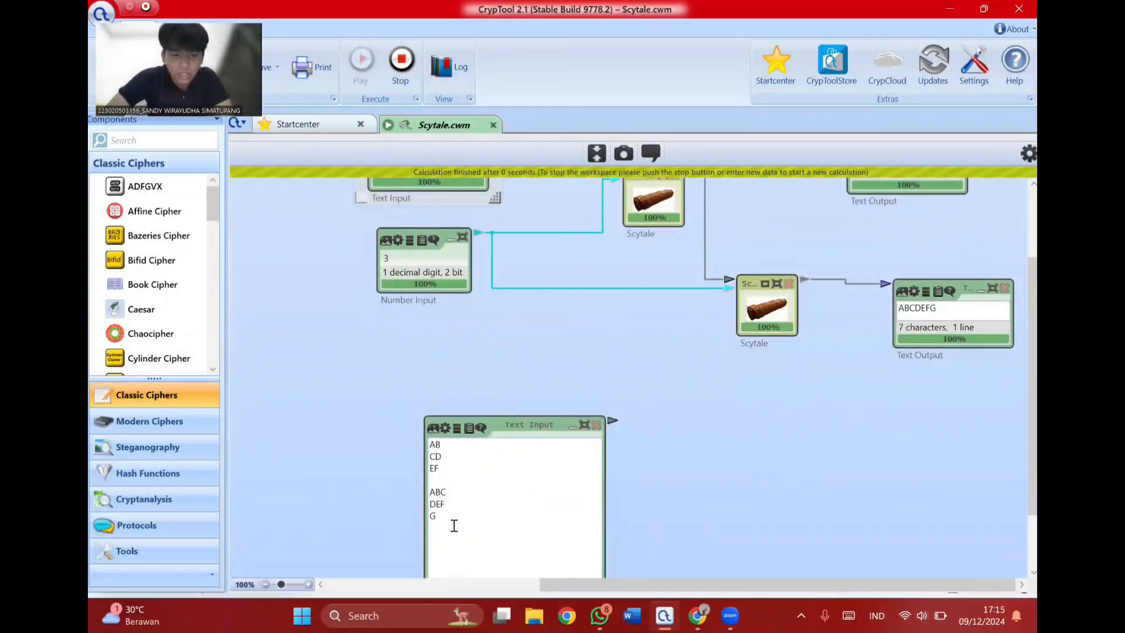
{"action": "scroll", "coordinate": [435, 510], "scroll_direction": "up", "scroll_amount": 3}
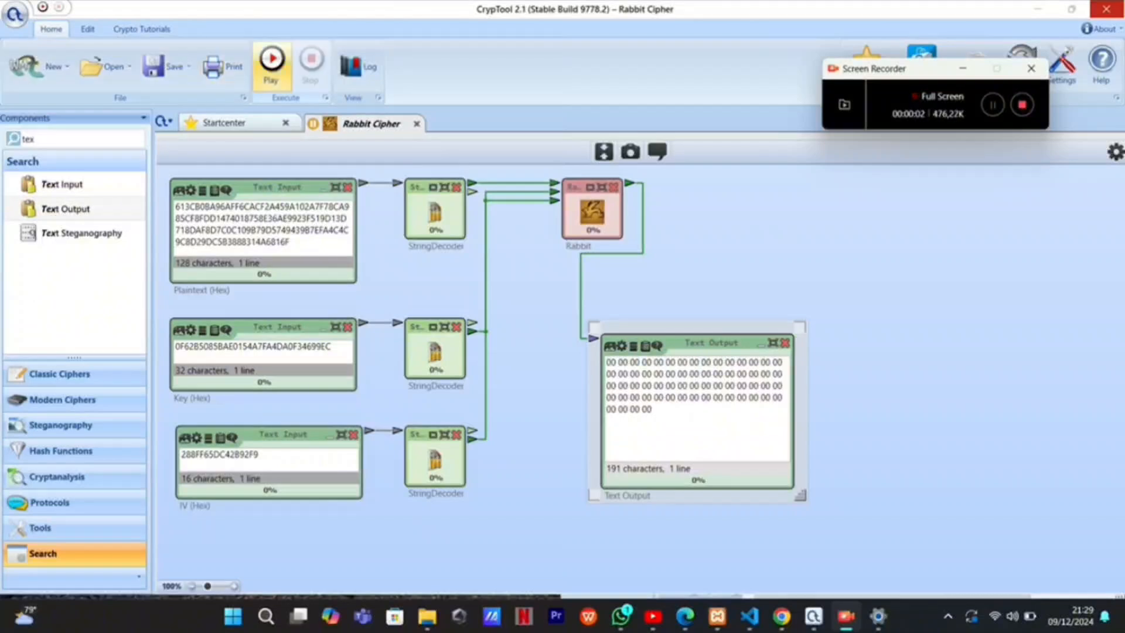
Step: Run the Rabbit Cipher workspace
{"action": "left_click", "coordinate": [271, 66]}
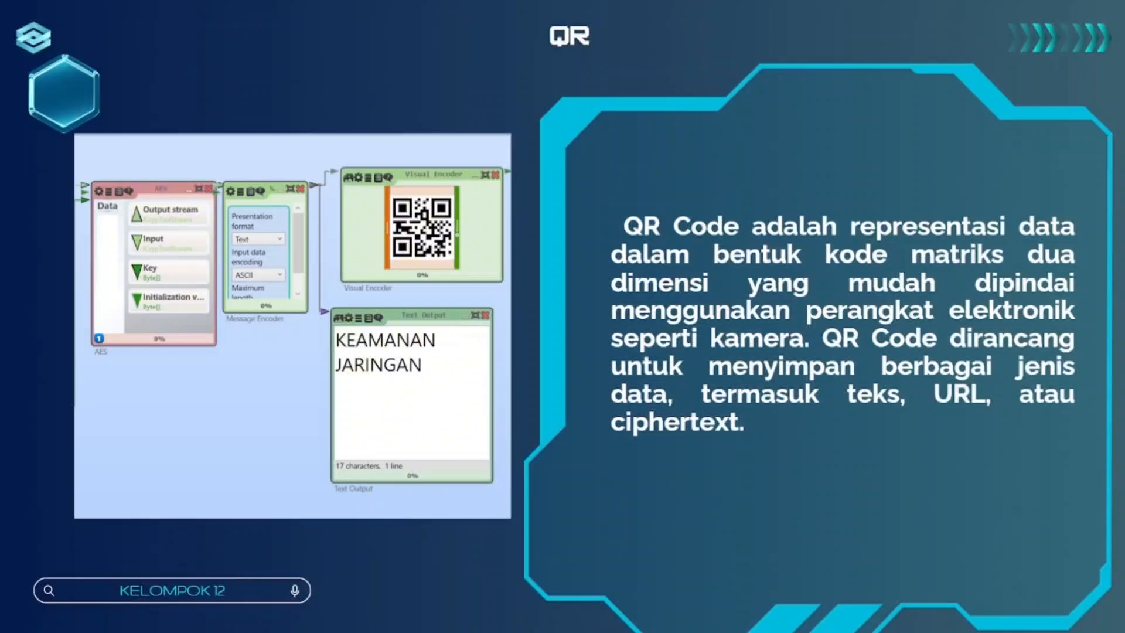
Step: Switch from the QR slide to the QR workspace in CrypTool 2 and stop its execution
{"action": "key", "text": "alt+Tab"}
{"action": "key", "text": "alt+Tab"}
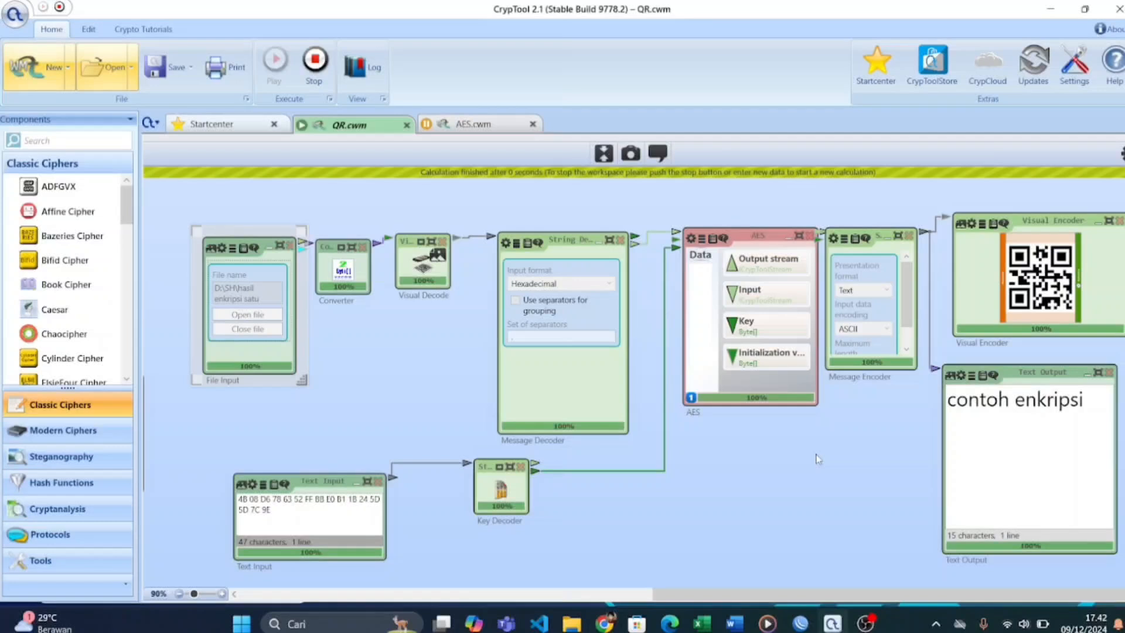
{"action": "left_click_drag", "start_coordinate": [723, 594], "coordinate": [276, 561]}
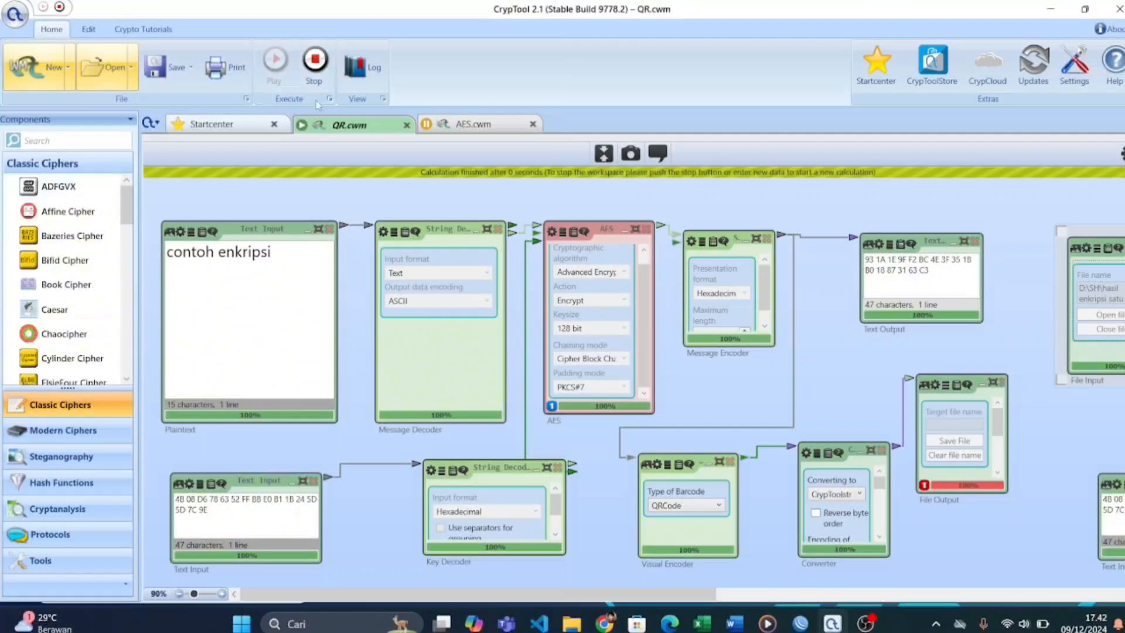
{"action": "left_click", "coordinate": [314, 61]}
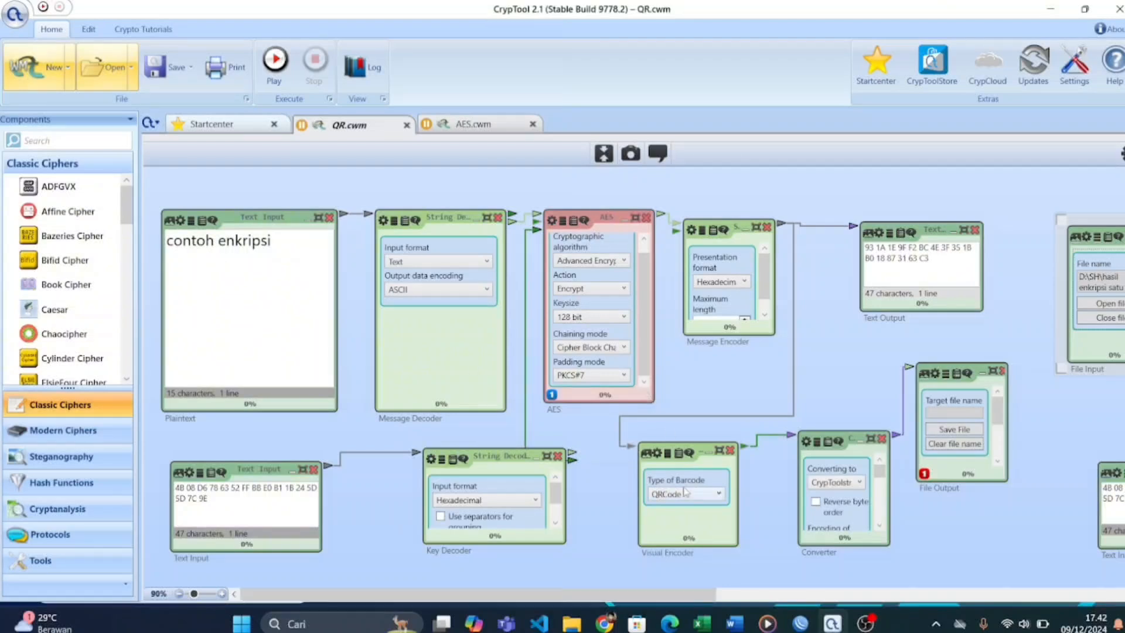
Step: Replace the Plaintext content in the QR encryption section with CONTOH HASIL ENKRIPSI
{"action": "triple_click", "coordinate": [309, 256]}
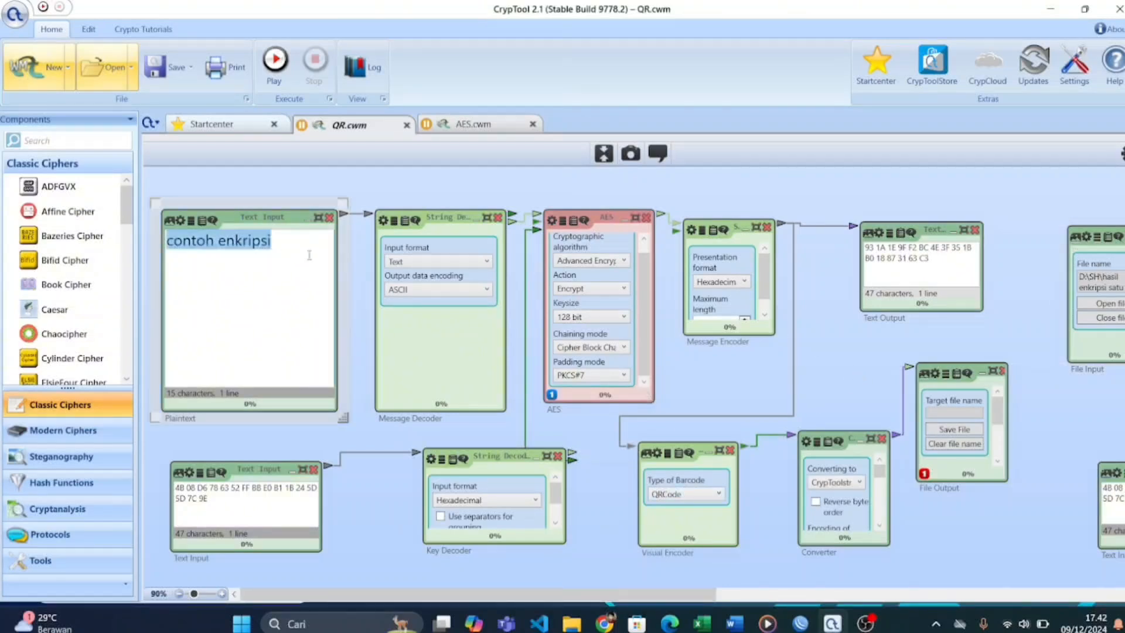
{"action": "type", "text": "CONTOH HASIL ENKRIPSO"}
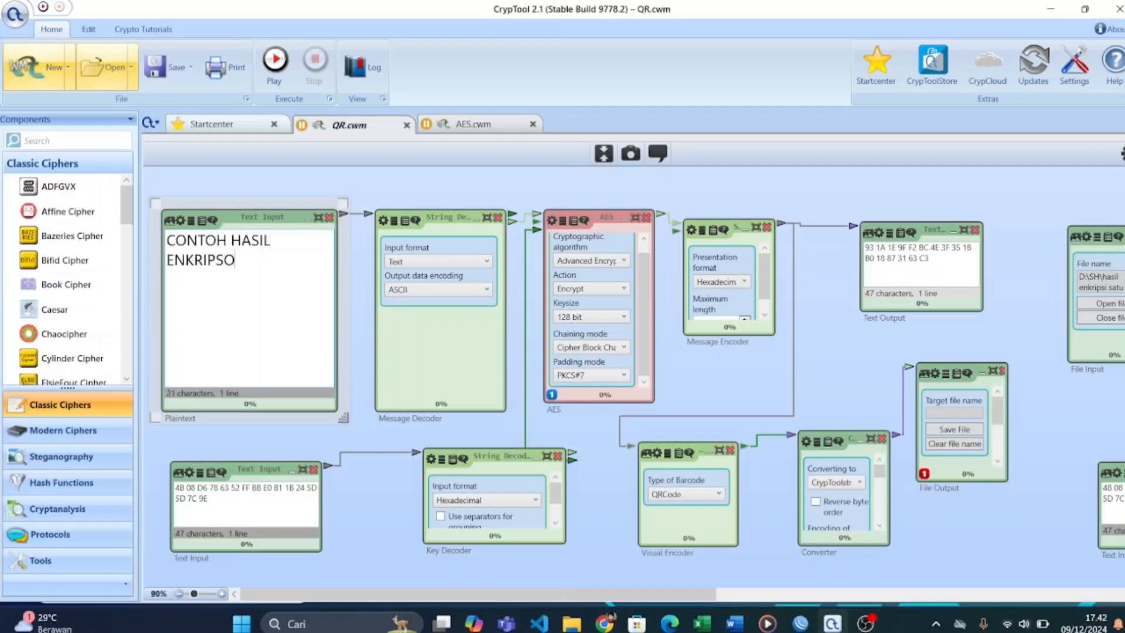
{"action": "key", "text": "BackSpace"}
{"action": "type", "text": "IPSI"}
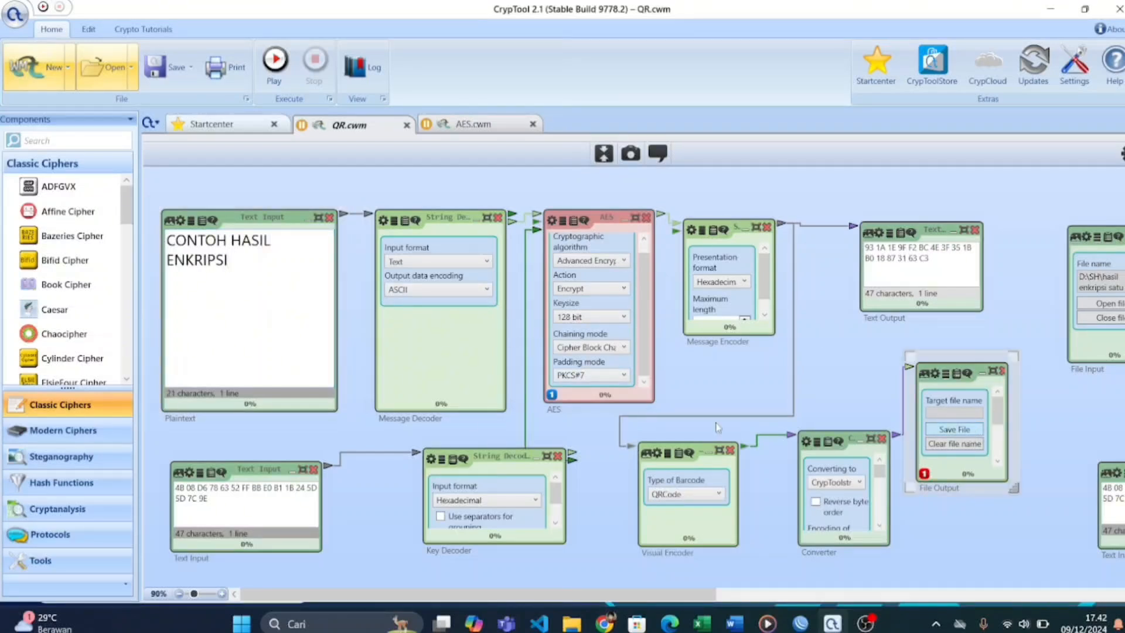
Step: Set the File Output target to CONTOH HASIL ENKRIPSI in D:\SH, run the QR workspace to write the file, and stop it
{"action": "left_click", "coordinate": [973, 431]}
{"action": "type", "text": "CO"}
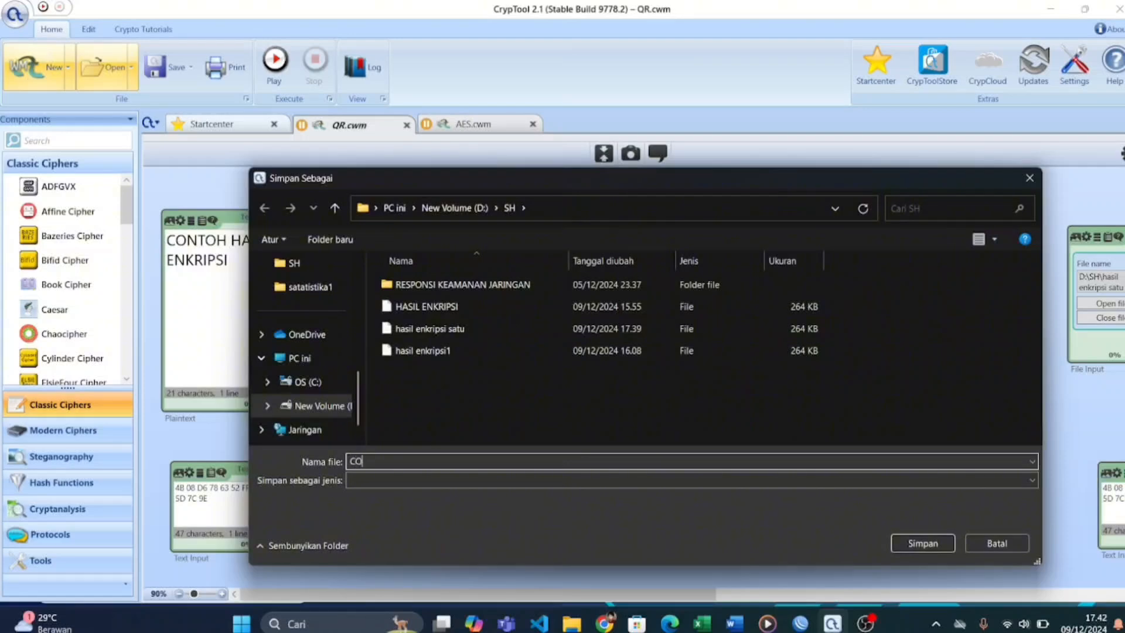
{"action": "type", "text": "NTOH HASIL ENKRIPSI"}
{"action": "key", "text": "Return"}
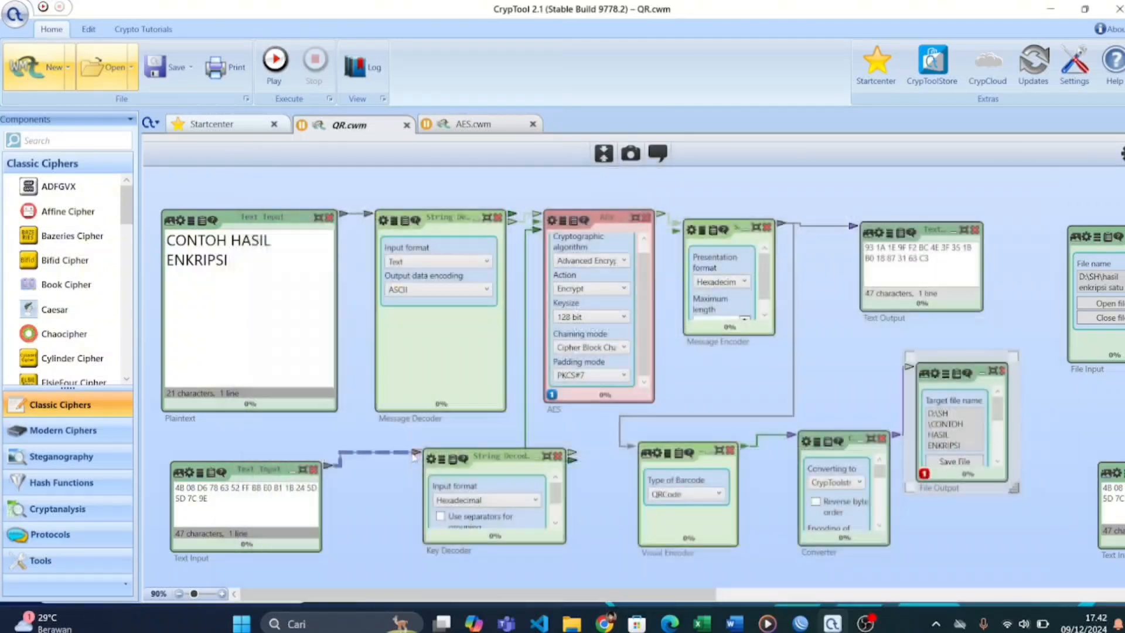
{"action": "left_click", "coordinate": [283, 79]}
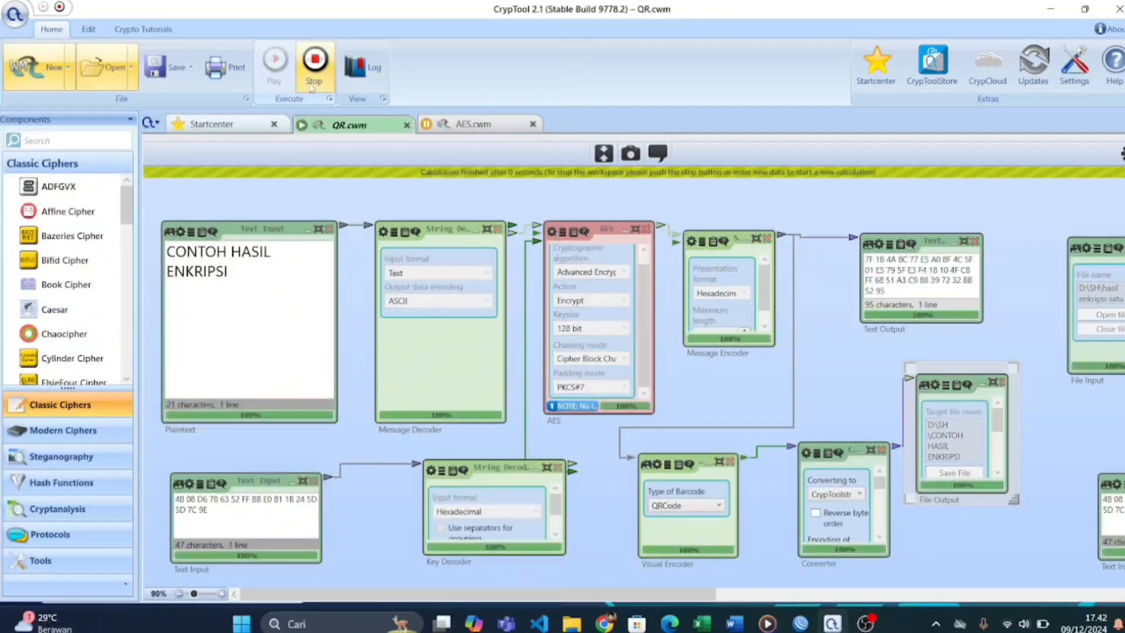
{"action": "left_click", "coordinate": [314, 76]}
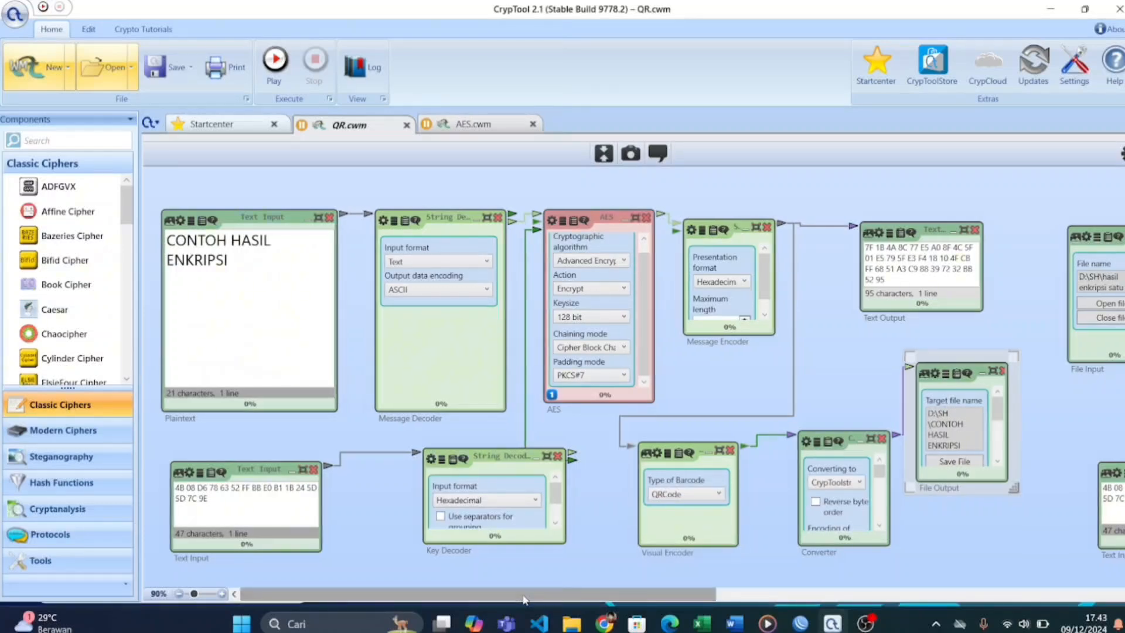
Step: Load the file CONTOH HASIL ENKRIPSI from D:\SH into the File Input of the QR decryption section
{"action": "left_click_drag", "start_coordinate": [525, 594], "coordinate": [938, 594]}
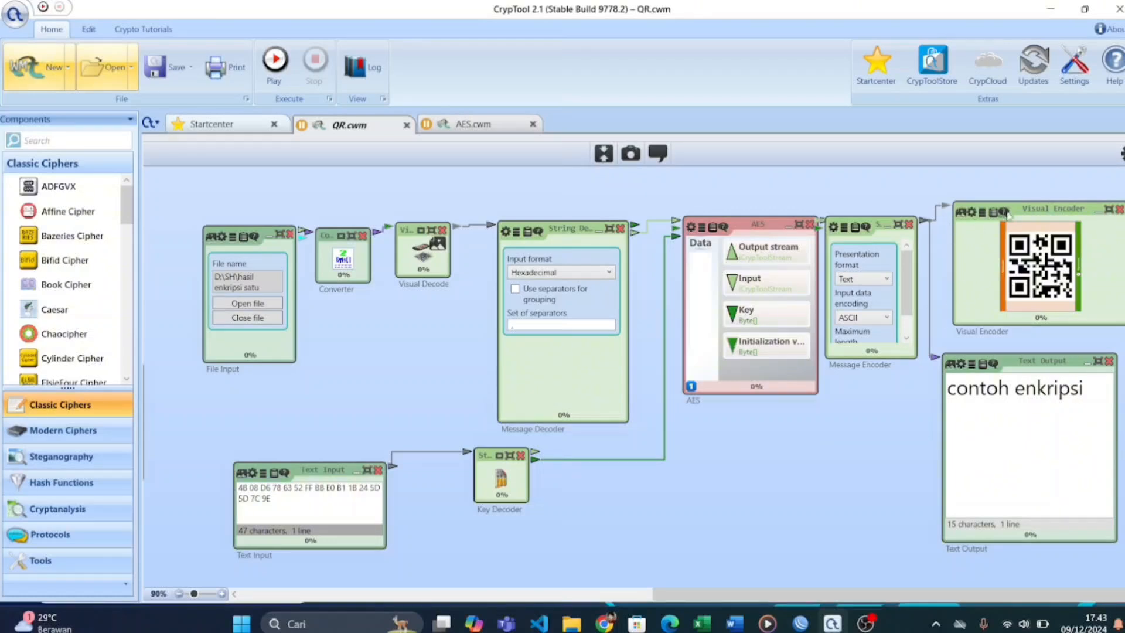
{"action": "left_click_drag", "start_coordinate": [1030, 212], "coordinate": [1032, 218]}
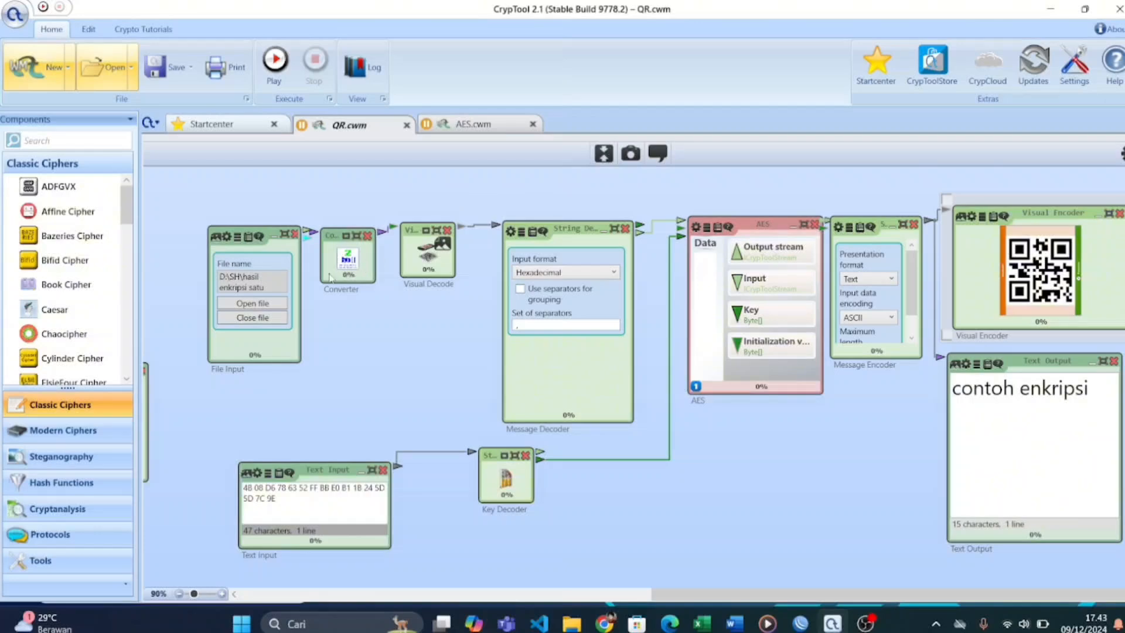
{"action": "left_click", "coordinate": [280, 309]}
{"action": "left_click", "coordinate": [280, 309]}
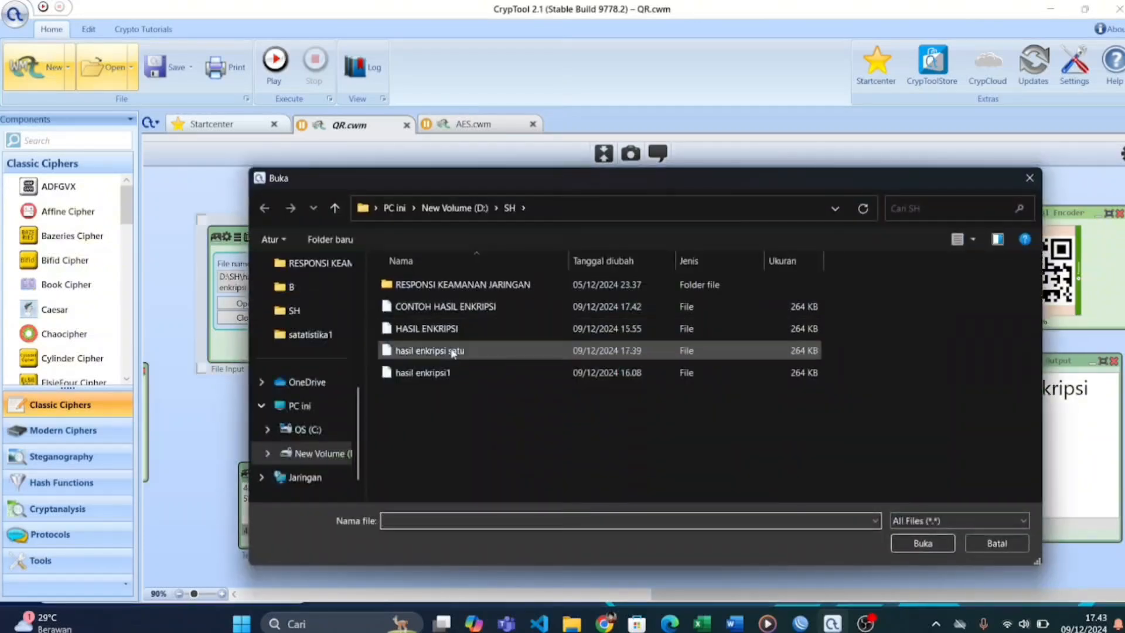
{"action": "left_click", "coordinate": [466, 315]}
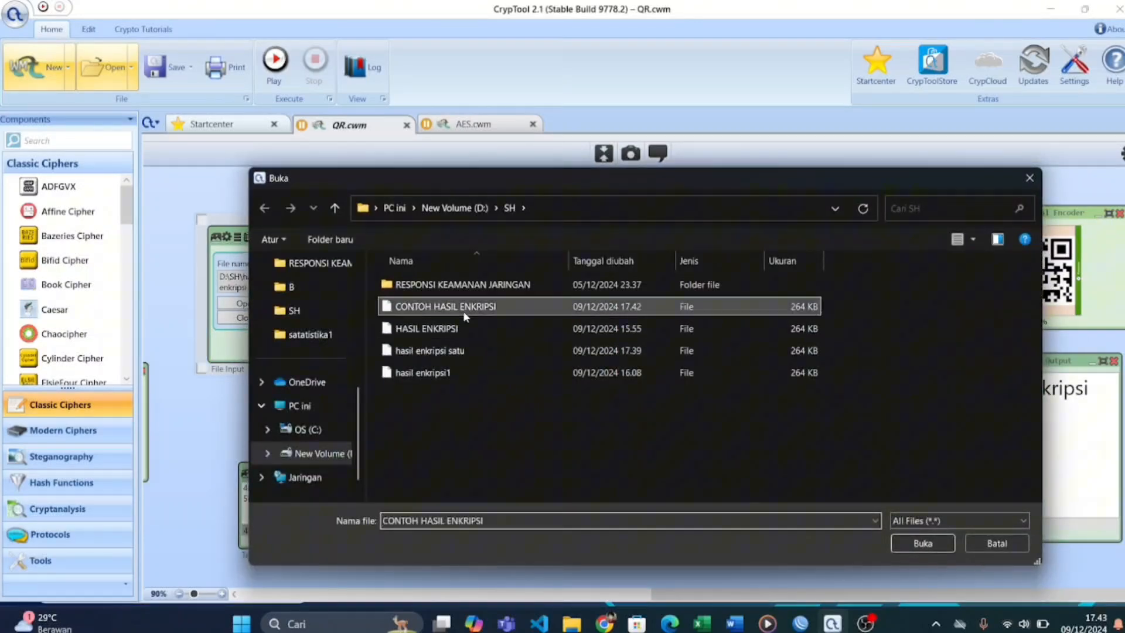
{"action": "left_click", "coordinate": [923, 545]}
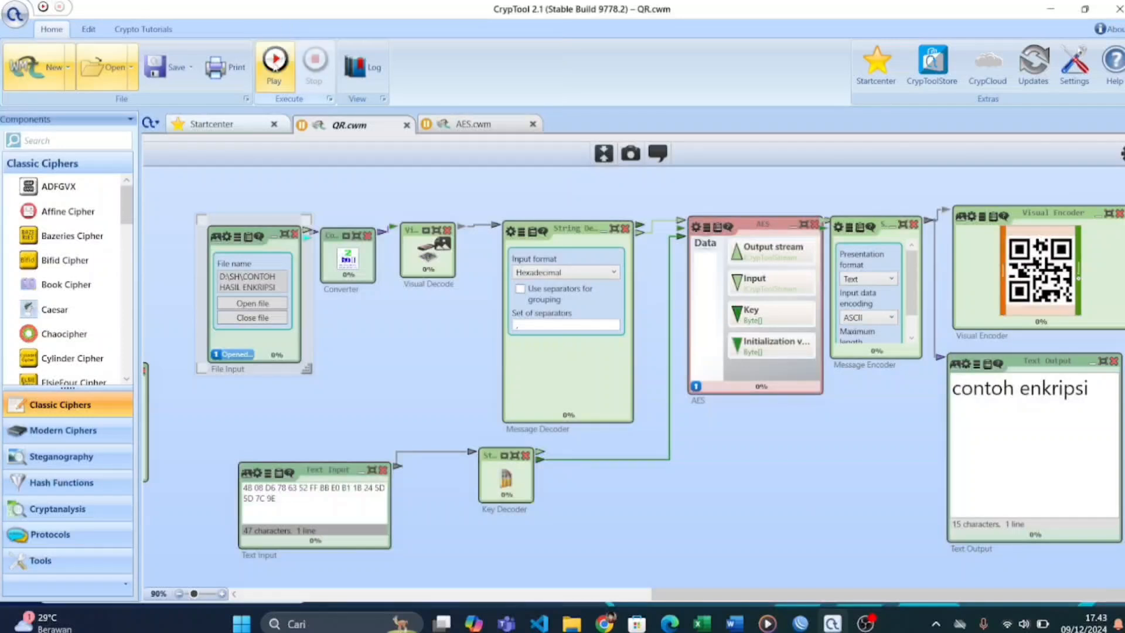
Step: Run the QR workspace to decrypt the loaded QR file and examine the decrypted Text Output
{"action": "left_click", "coordinate": [275, 62]}
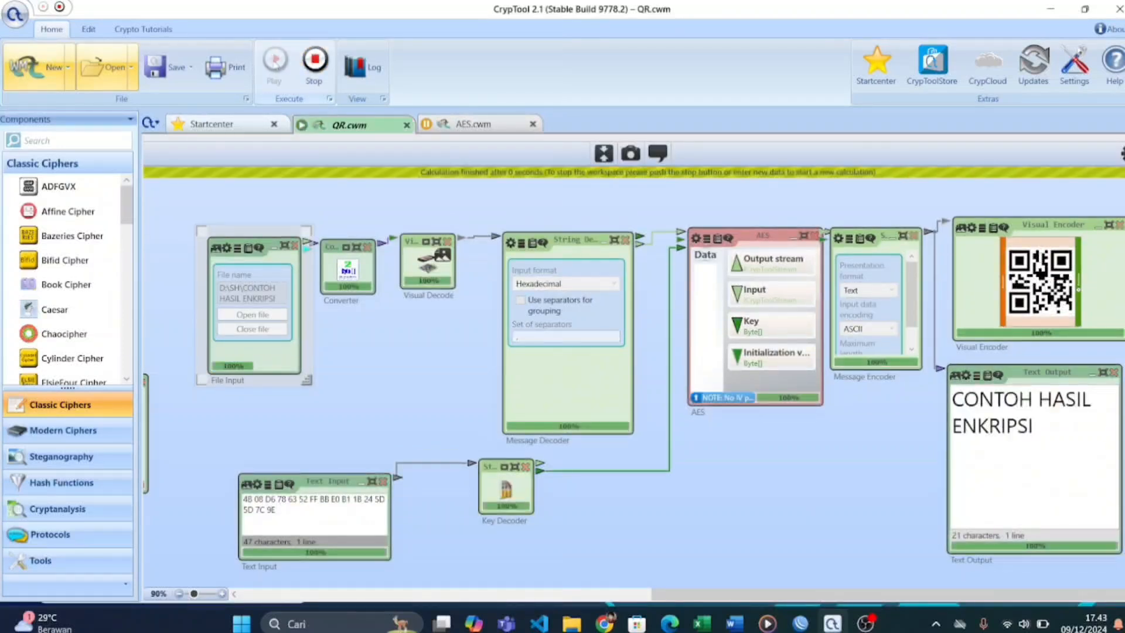
{"action": "left_click", "coordinate": [1053, 398]}
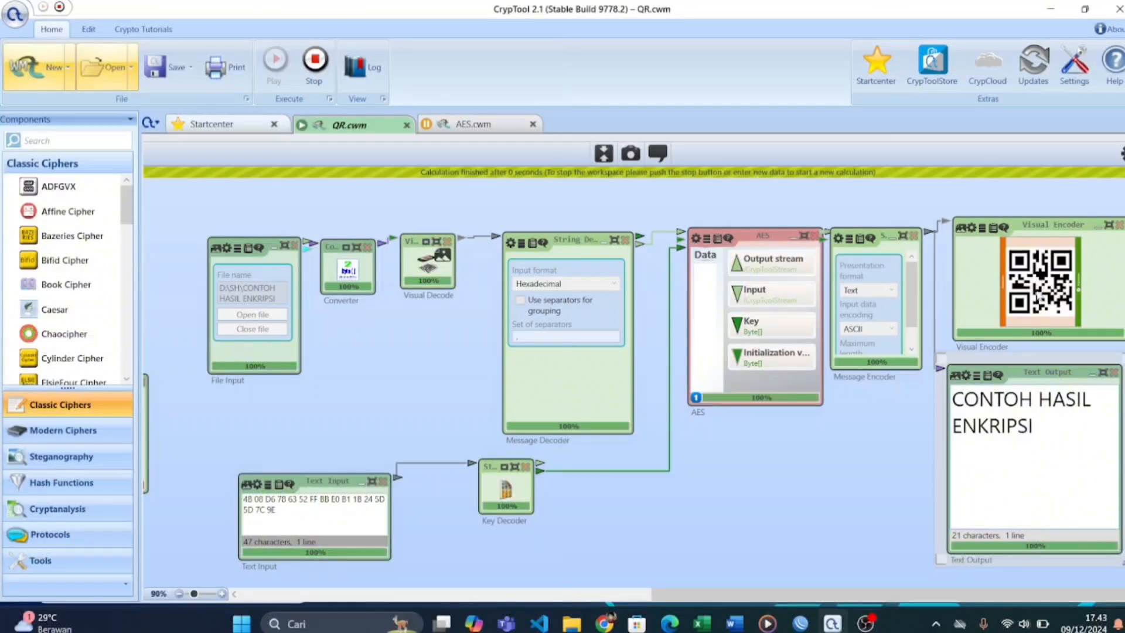
{"action": "left_click_drag", "start_coordinate": [1041, 428], "coordinate": [1070, 468]}
Step: Switch back to the slideshow and advance from the QR slide to the Kesimpulan slide
{"action": "key", "text": "alt+Tab"}
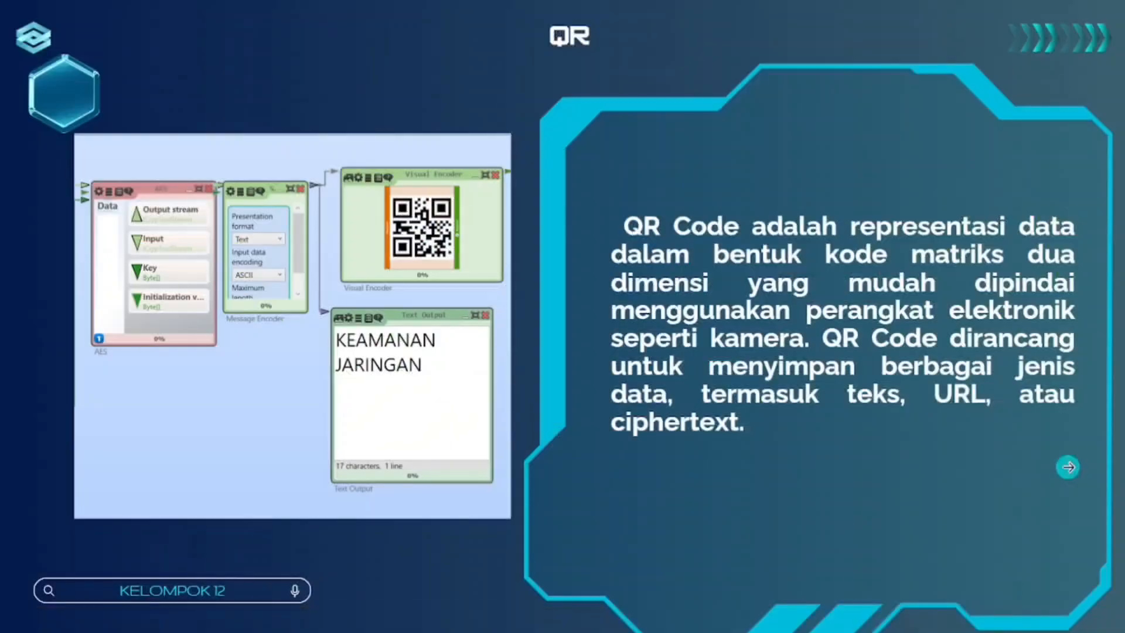
{"action": "left_click", "coordinate": [1068, 467]}
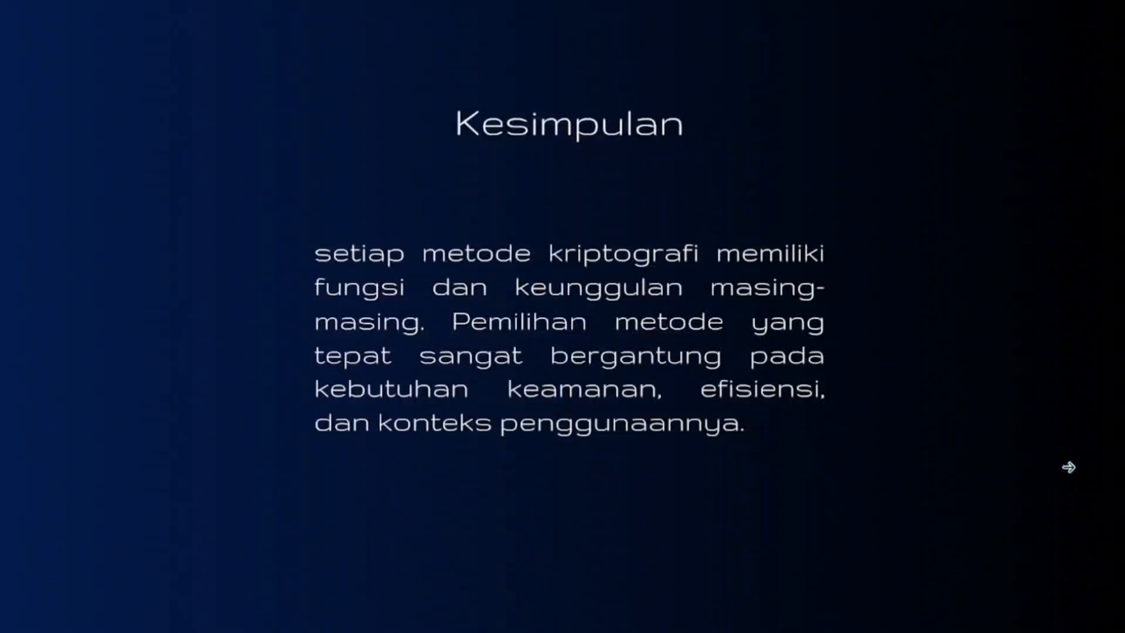